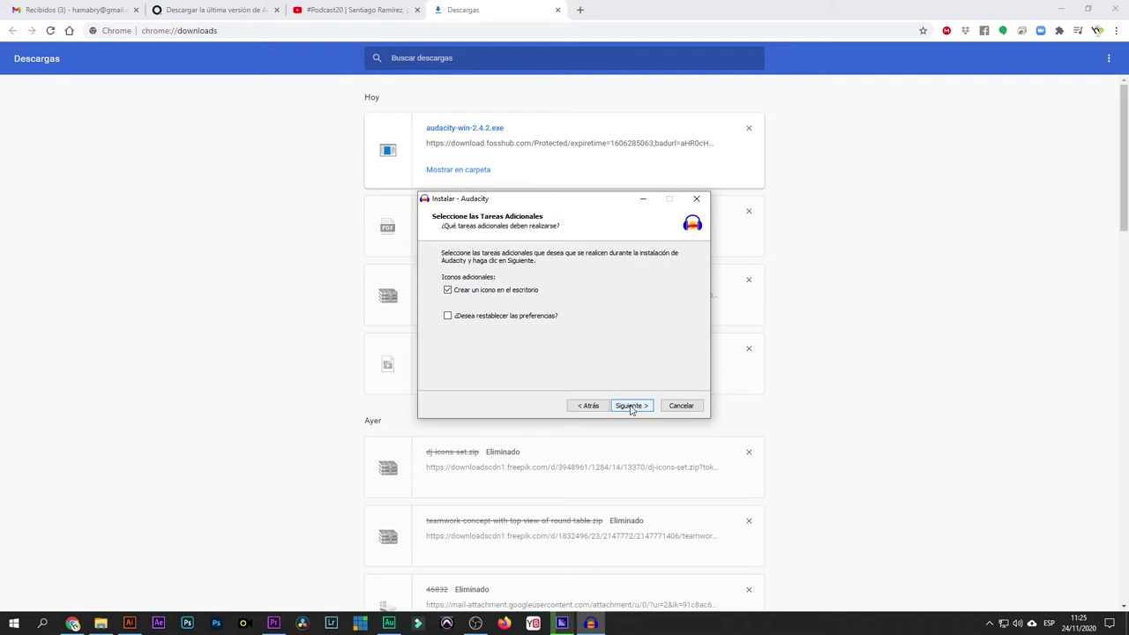
Finish installing Audacity with a desktop icon and launch it, dismissing the welcome message and maximising the editor
{"action": "left_click", "coordinate": [632, 406]}
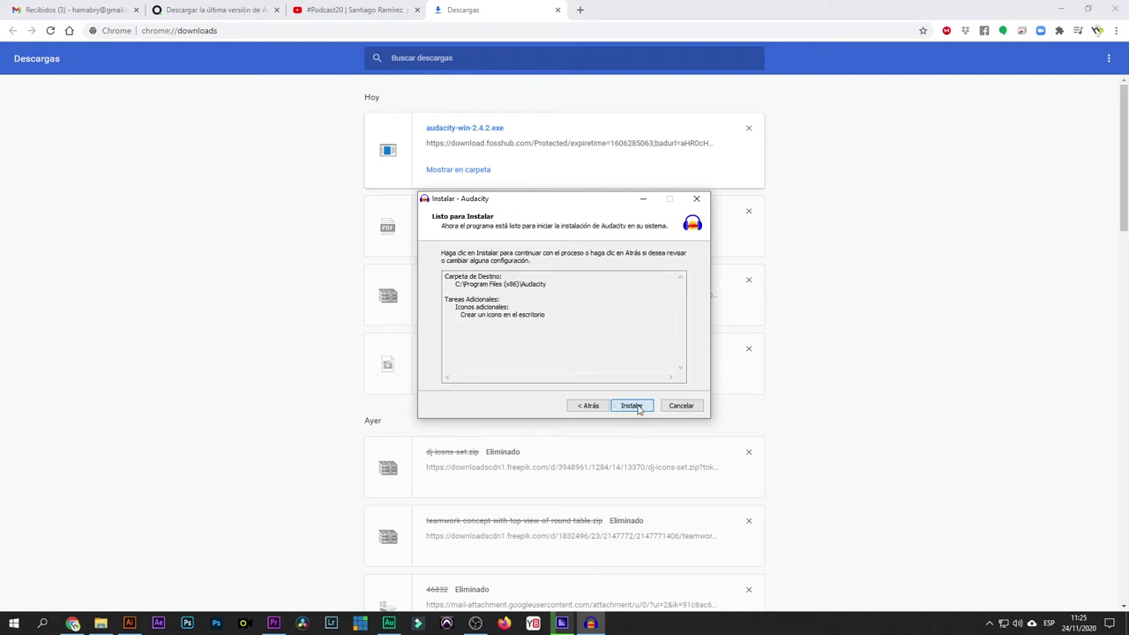
{"action": "left_click", "coordinate": [634, 407]}
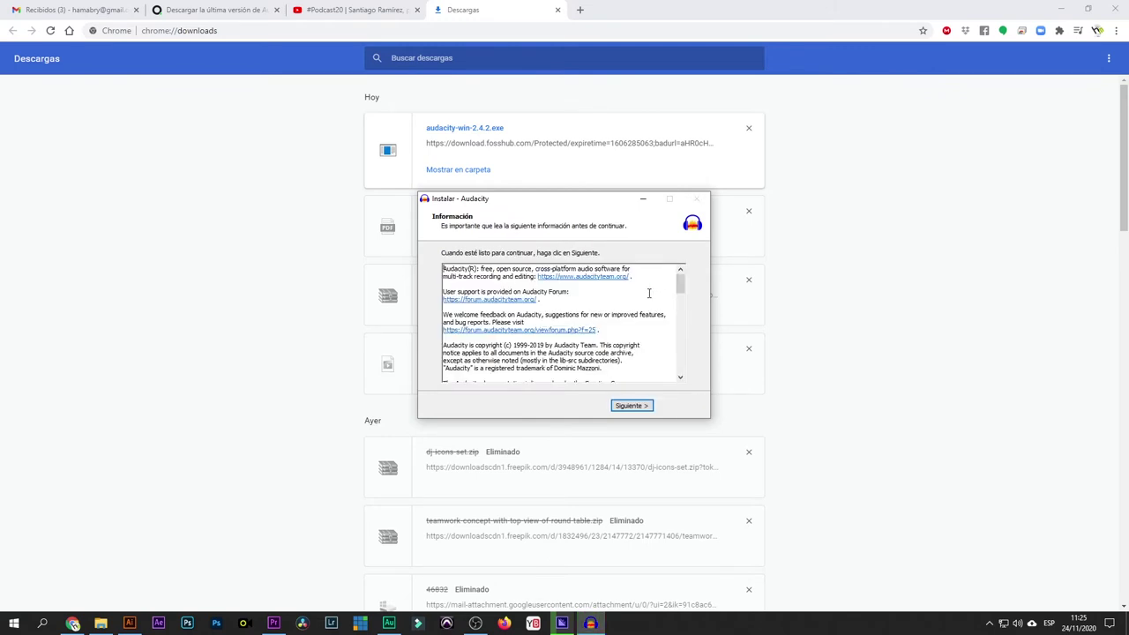
{"action": "left_click", "coordinate": [647, 408]}
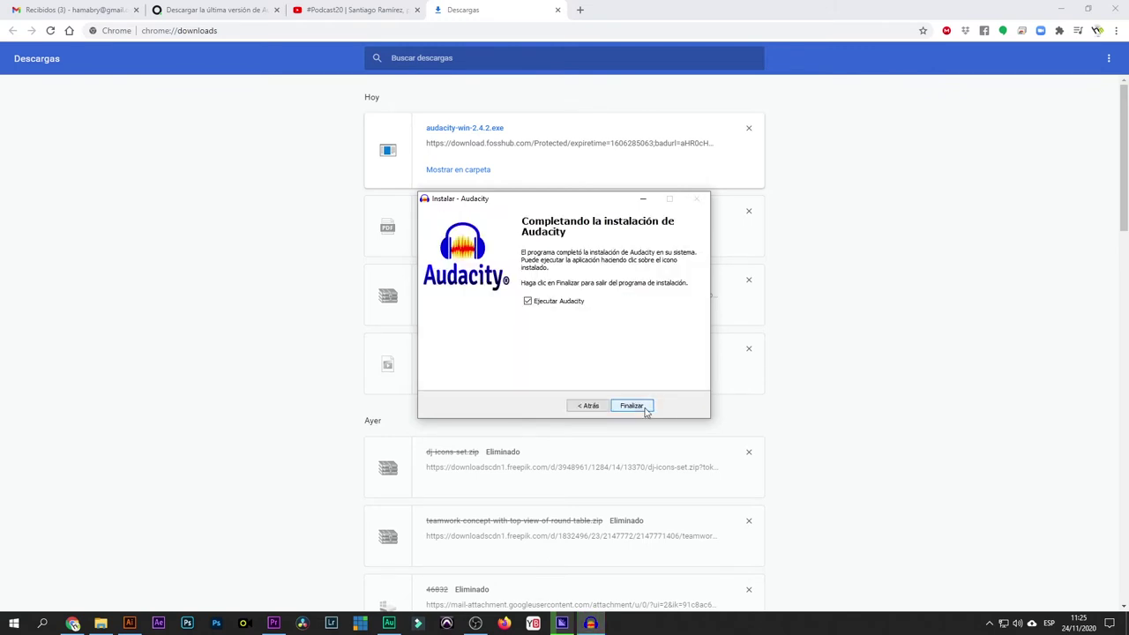
{"action": "left_click", "coordinate": [646, 410]}
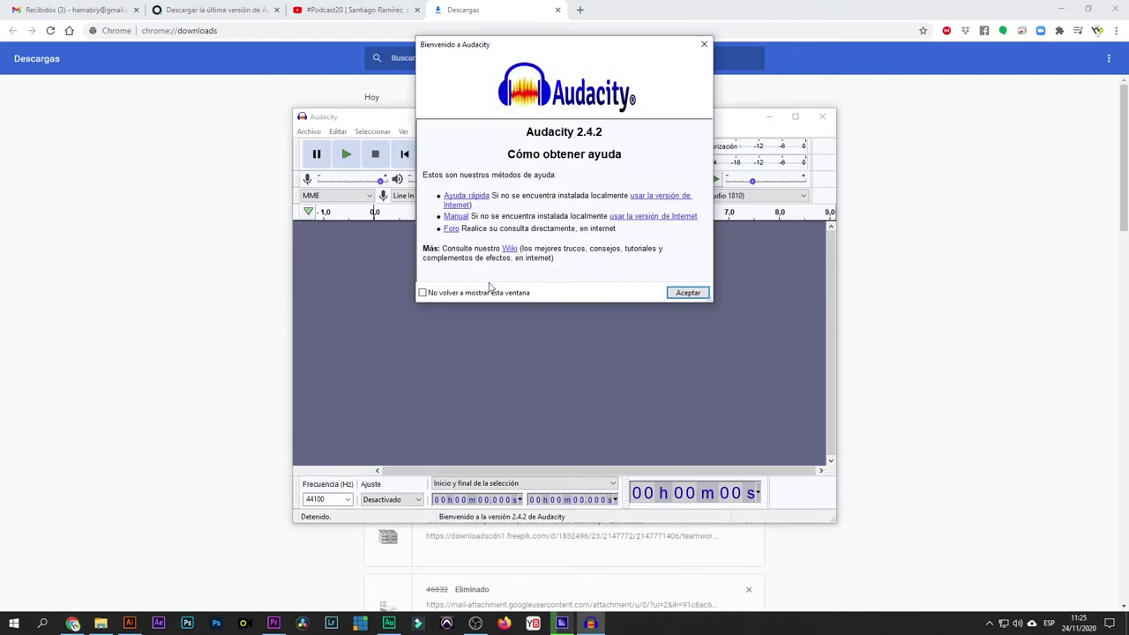
{"action": "left_click", "coordinate": [687, 293]}
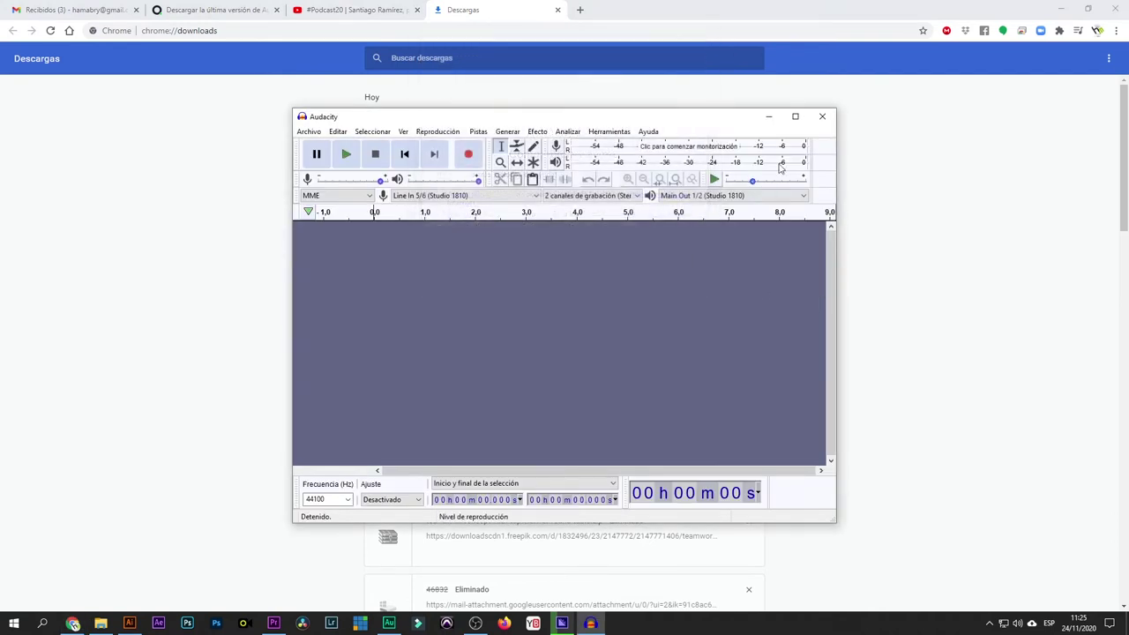
{"action": "left_click", "coordinate": [795, 116]}
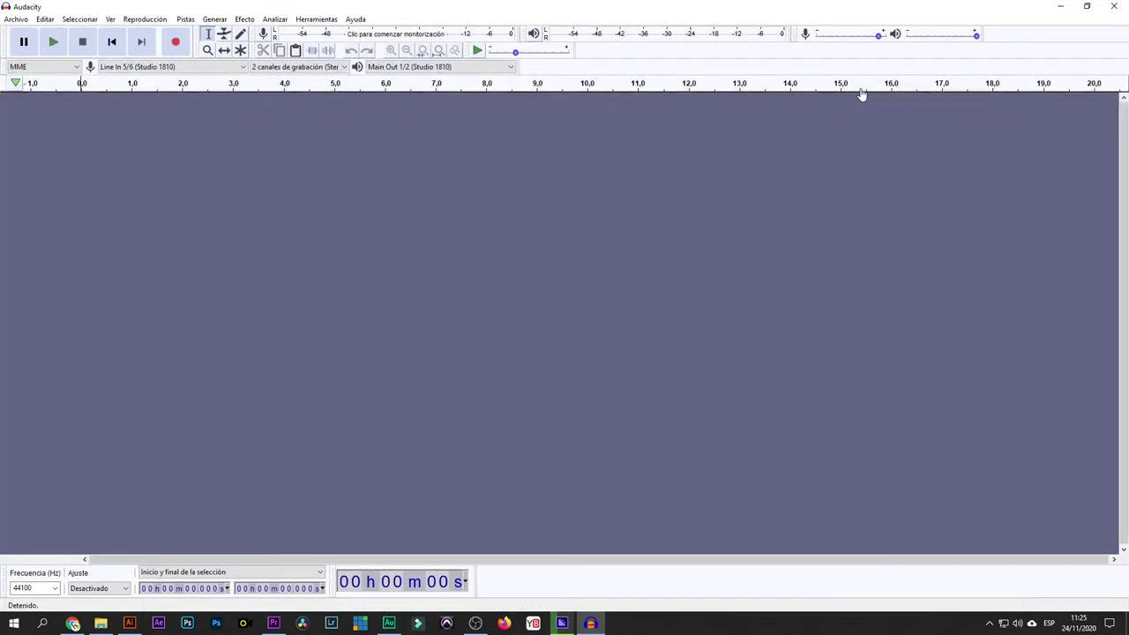
Set the recording device to Mic/Line In 3/4 (Studio 1810) with 2 recording channels (Stereo)
{"action": "left_click", "coordinate": [150, 67]}
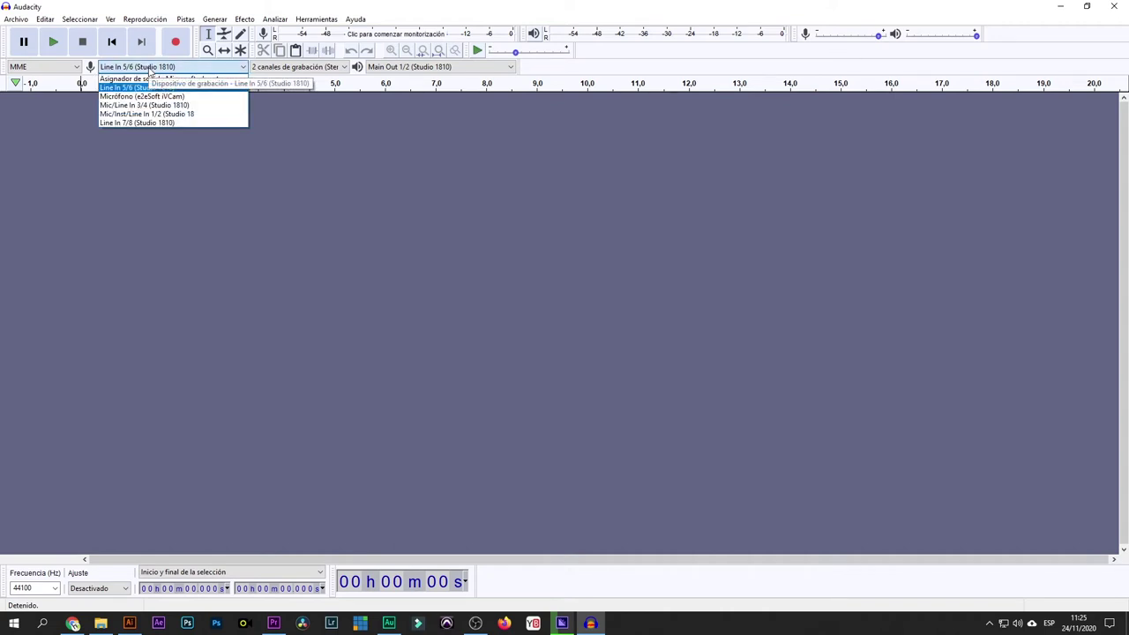
{"action": "left_click", "coordinate": [182, 106]}
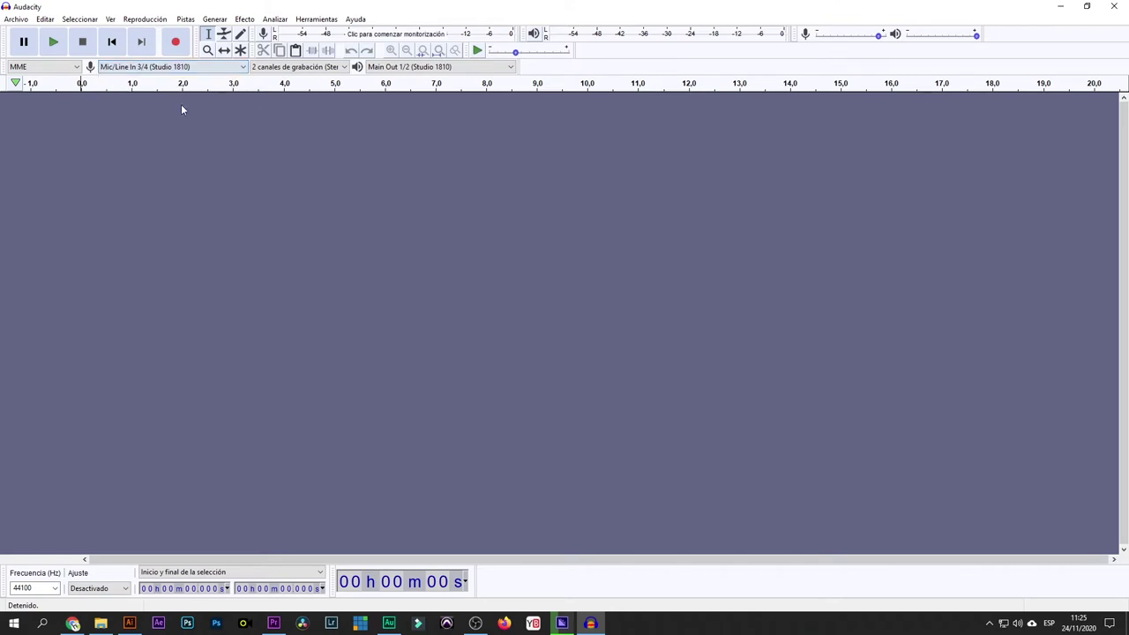
{"action": "left_click", "coordinate": [295, 76]}
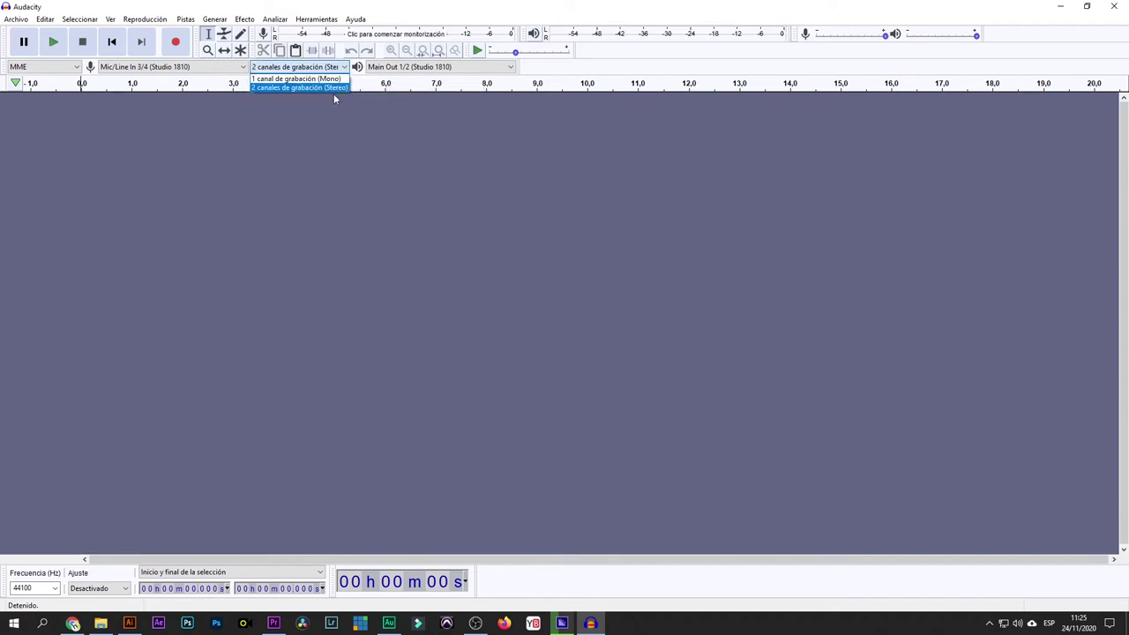
{"action": "left_click", "coordinate": [334, 91]}
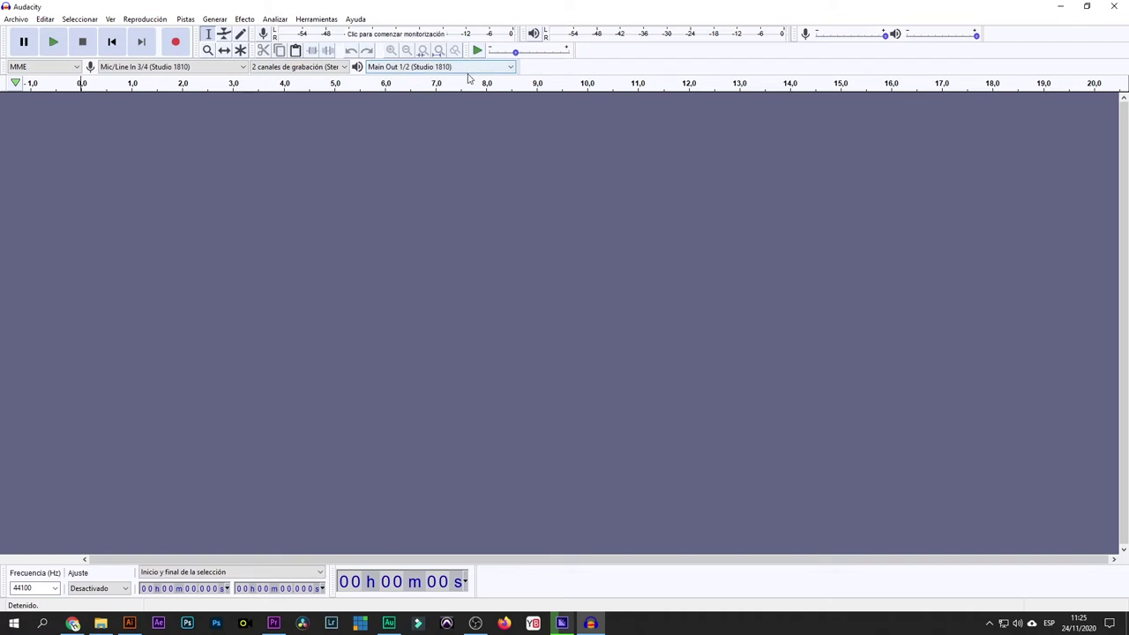
Record a stereo voice test of about 13 seconds, enlarging the track's height during the recording
{"action": "left_click", "coordinate": [176, 42]}
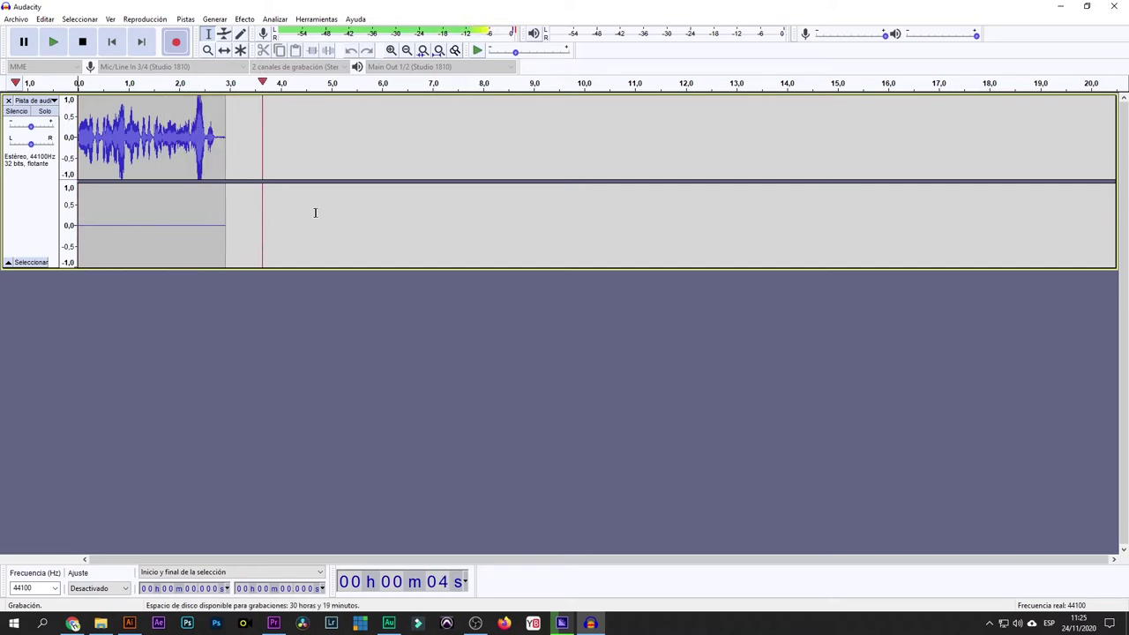
{"action": "left_click", "coordinate": [305, 271]}
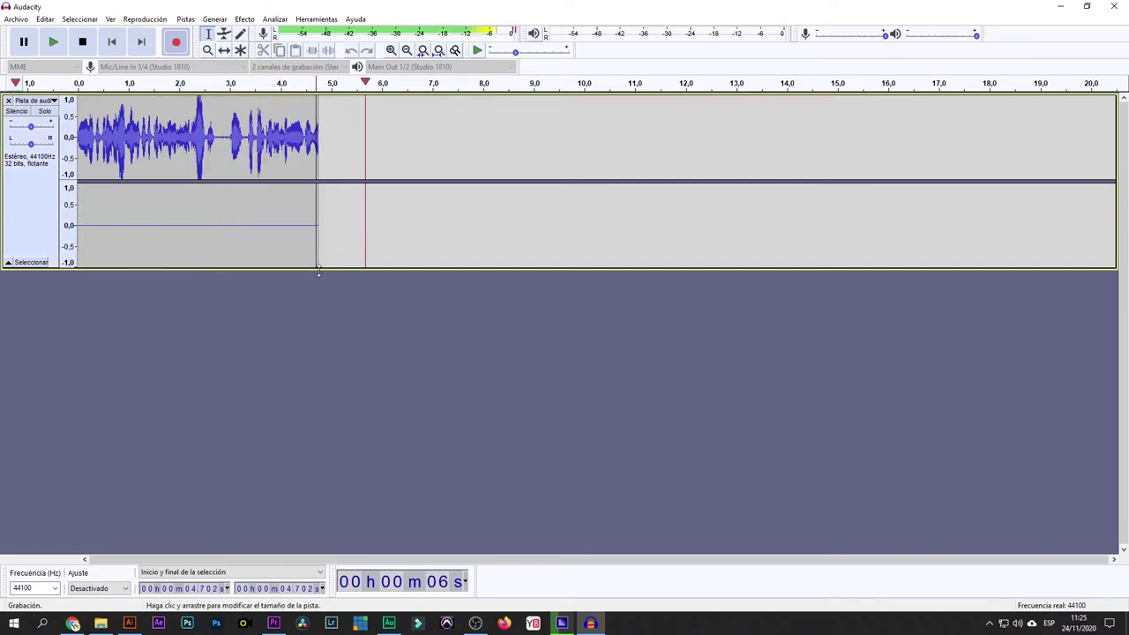
{"action": "left_click_drag", "start_coordinate": [318, 280], "coordinate": [351, 362]}
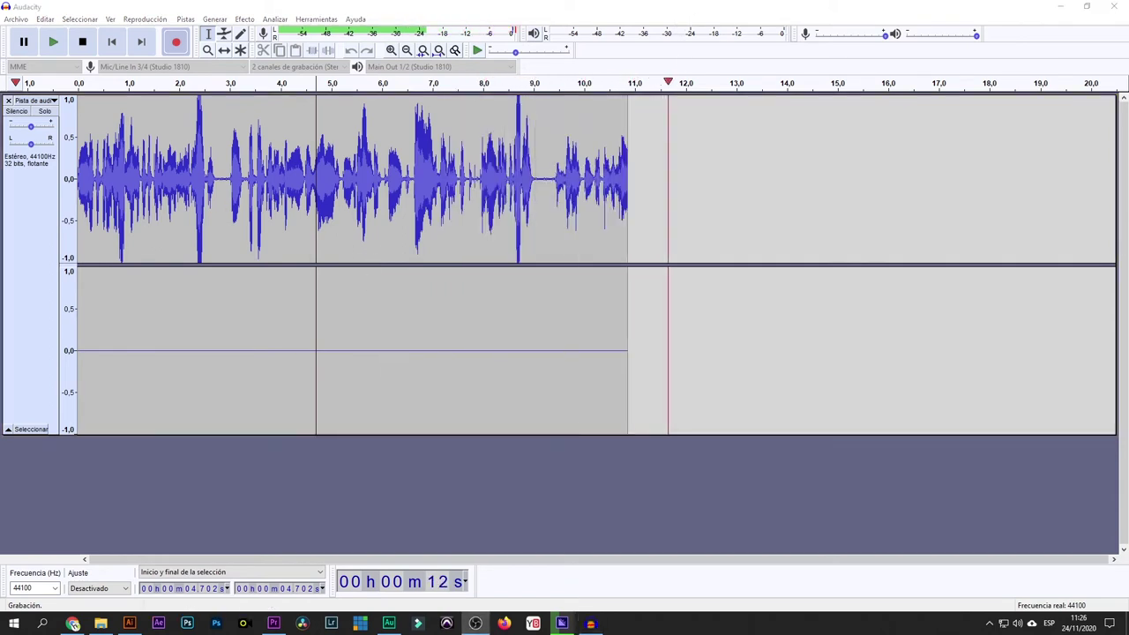
{"action": "left_click", "coordinate": [412, 308]}
{"action": "key", "text": "space"}
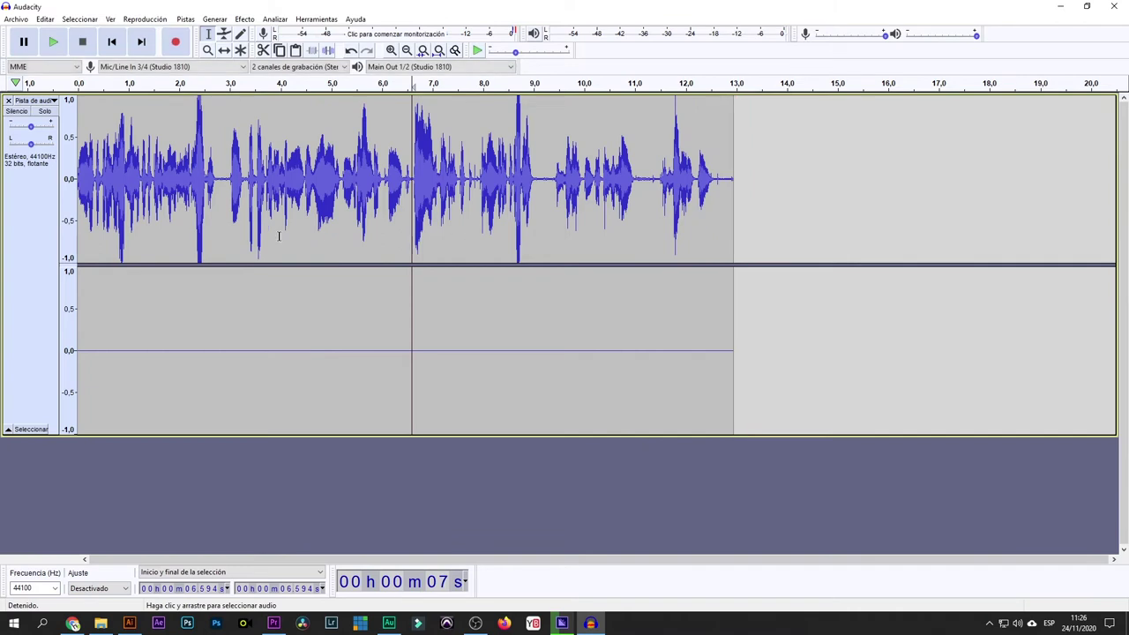
Play back the stereo test recording from near its beginning and stop after about ten seconds
{"action": "left_click", "coordinate": [87, 199]}
{"action": "key", "text": "space"}
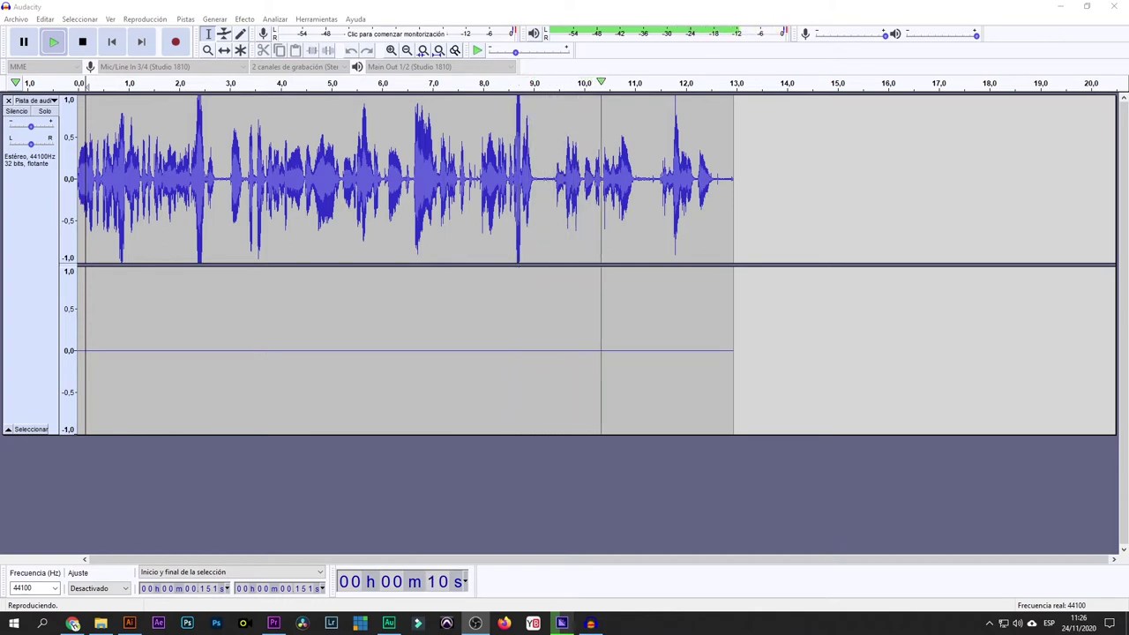
{"action": "left_click", "coordinate": [458, 247]}
{"action": "key", "text": "space"}
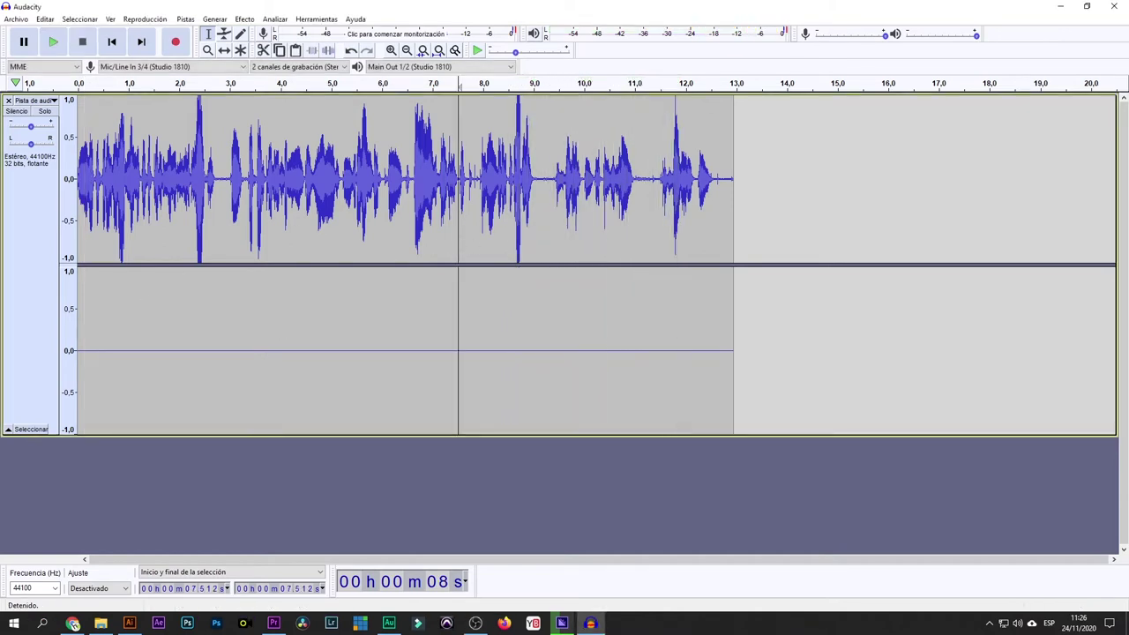
Switch the recording channels to 1 channel (Mono) and delete the stereo test track
{"action": "left_click", "coordinate": [404, 313]}
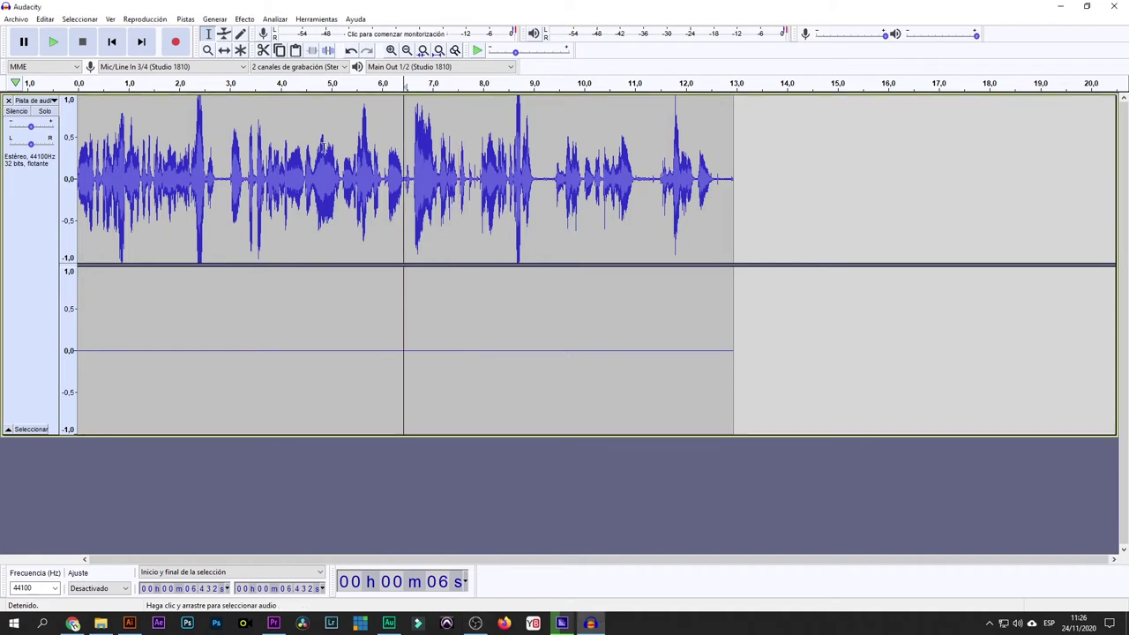
{"action": "left_click", "coordinate": [323, 69]}
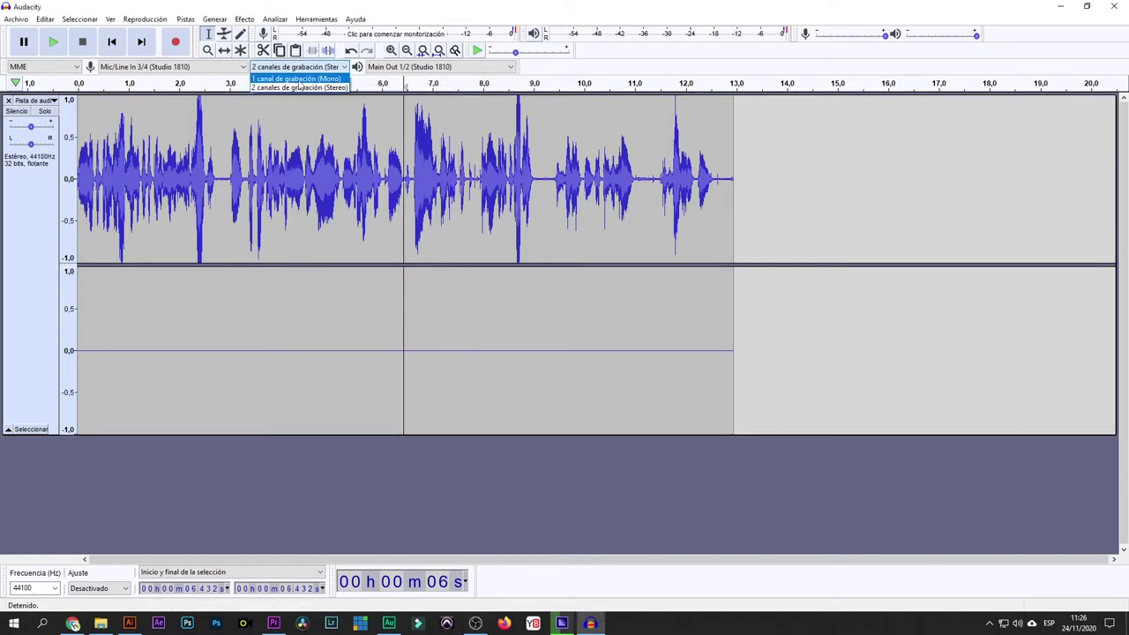
{"action": "left_click", "coordinate": [298, 79]}
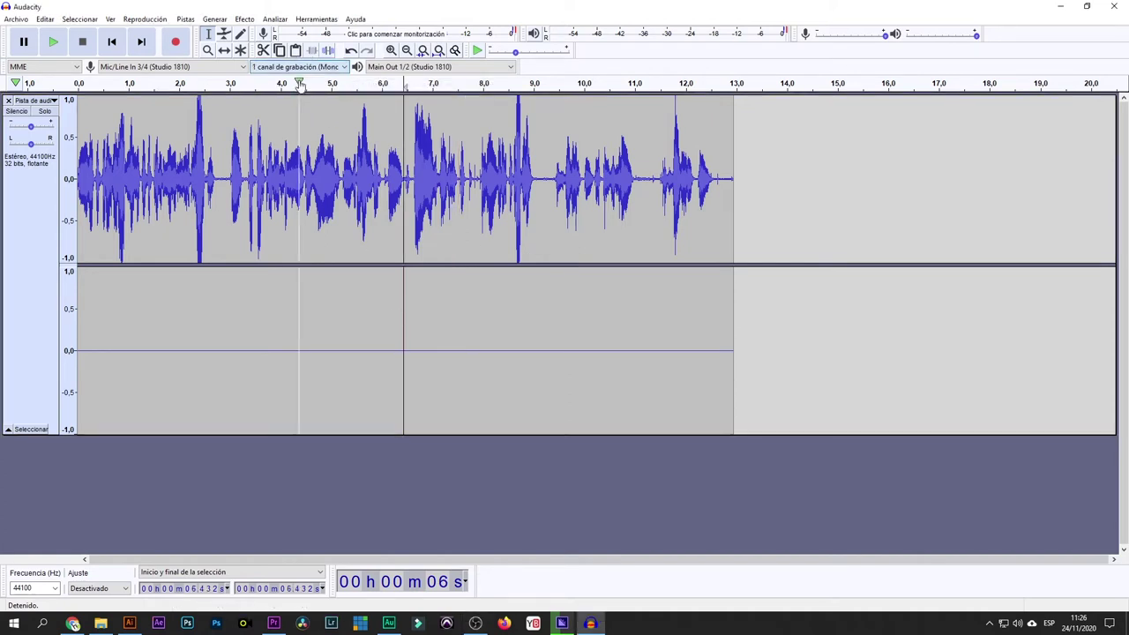
{"action": "left_click", "coordinate": [8, 100]}
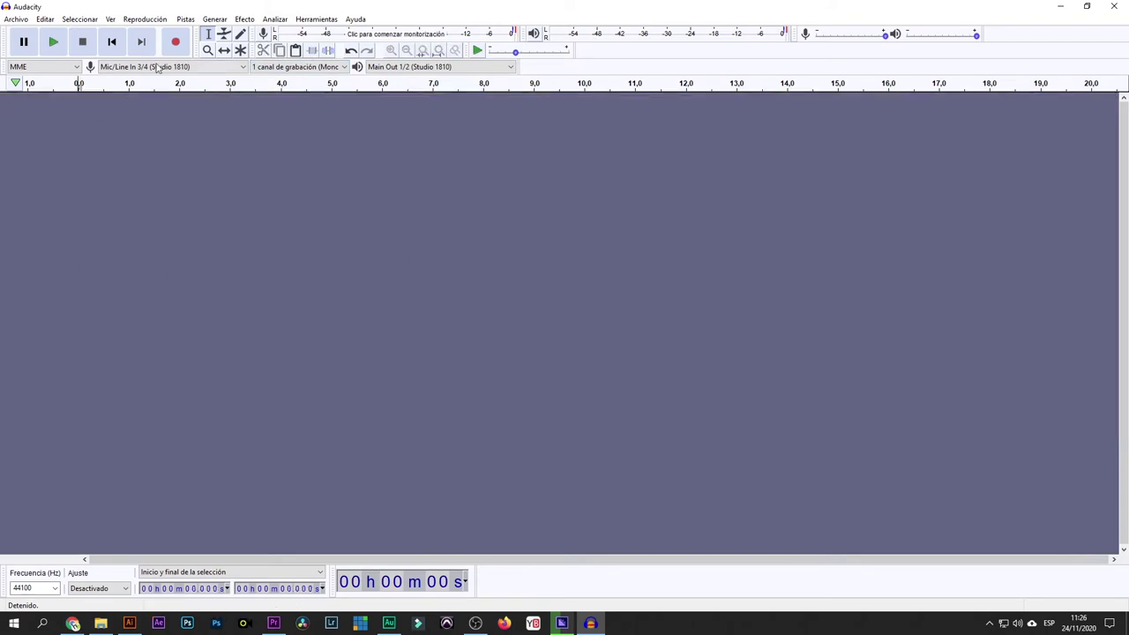
Record a mono voice take of about 19 seconds, enlarging the track's height while it records
{"action": "left_click", "coordinate": [176, 41]}
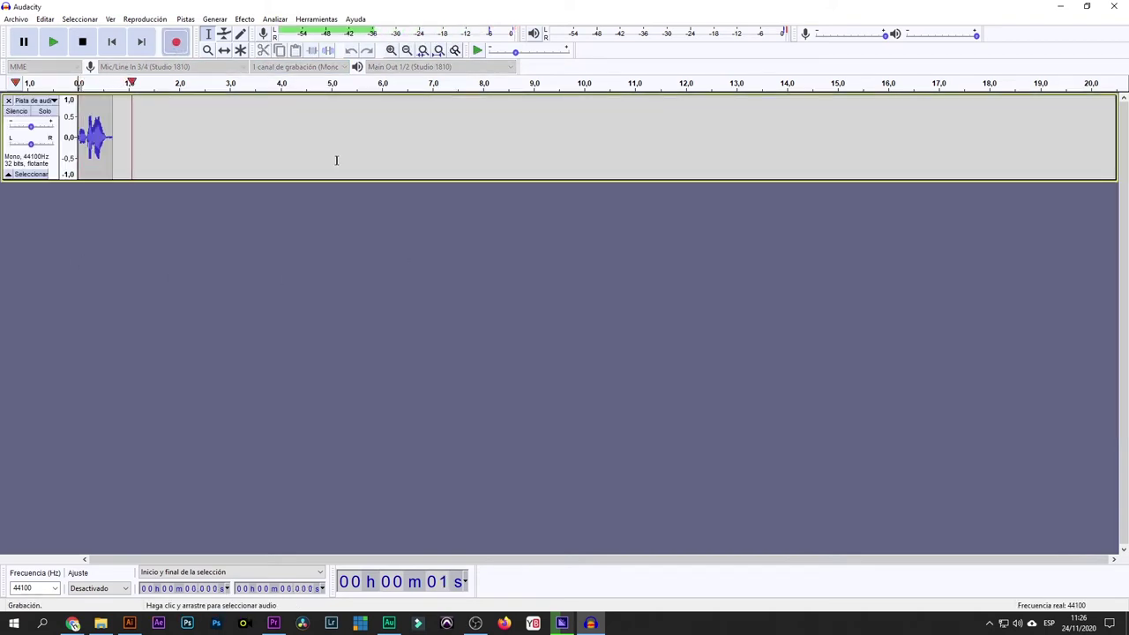
{"action": "left_click_drag", "start_coordinate": [364, 187], "coordinate": [346, 416]}
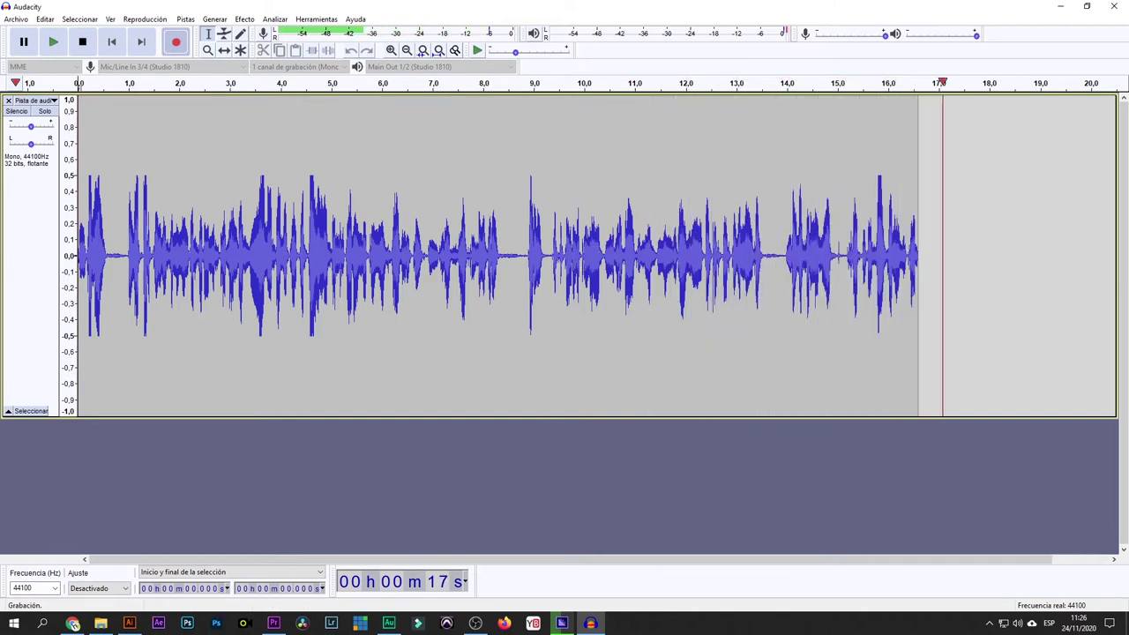
{"action": "key", "text": "space"}
Listen to the mono recording from near its start and stop the playback after about 12 seconds
{"action": "key", "text": "space"}
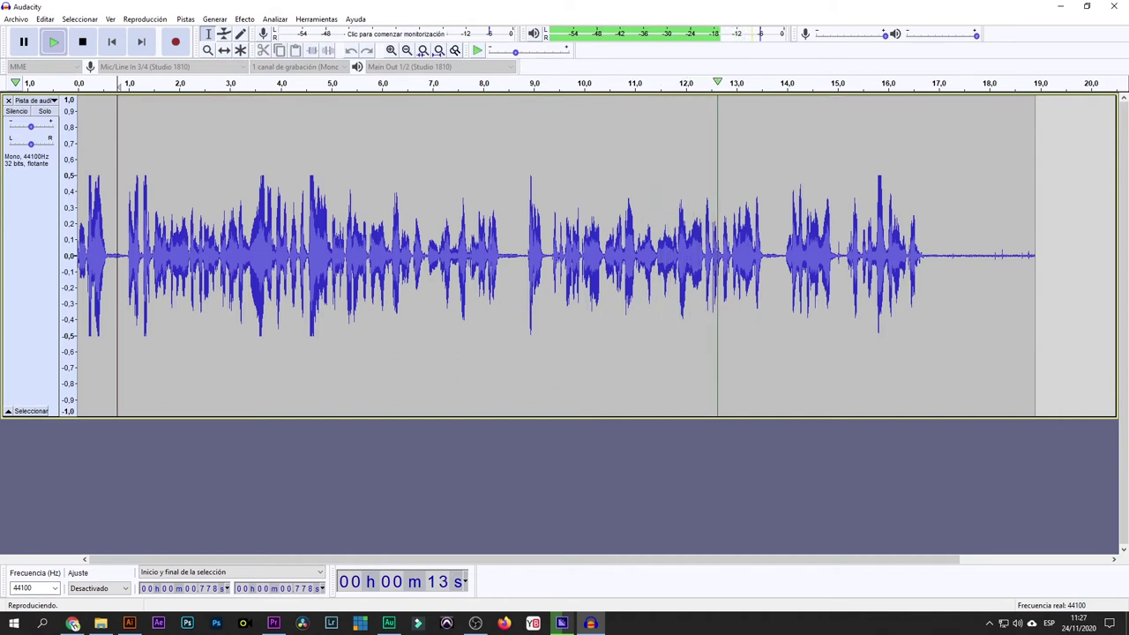
{"action": "key", "text": "space"}
{"action": "left_click", "coordinate": [654, 238]}
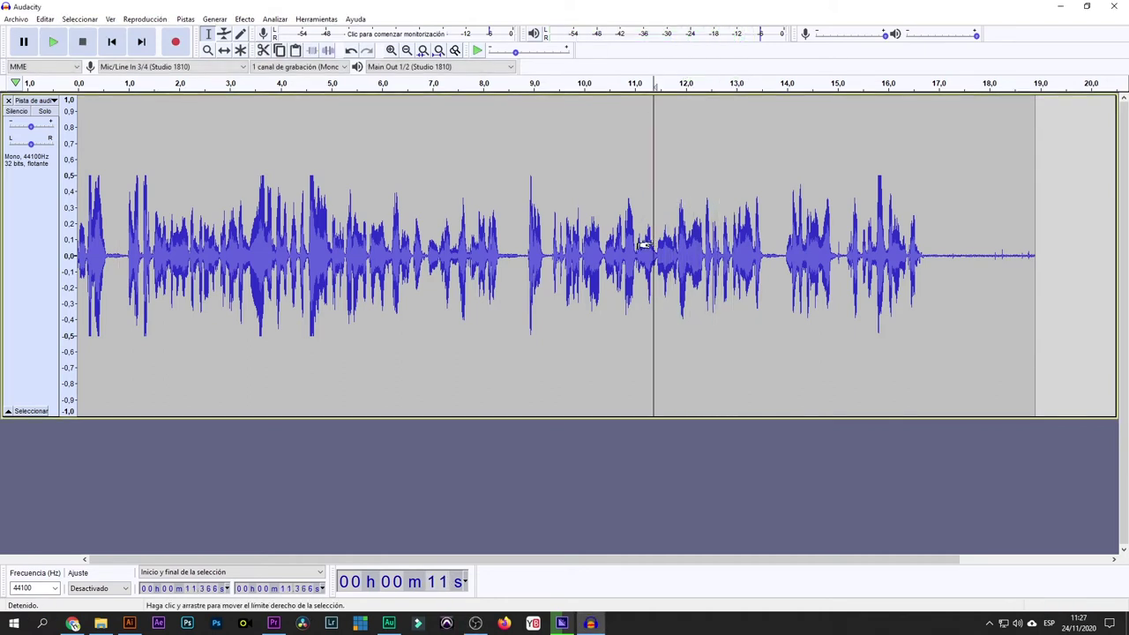
Delete the silent tail of the mono recording from about 17.1 seconds to its end
{"action": "left_click_drag", "start_coordinate": [943, 262], "coordinate": [1039, 282]}
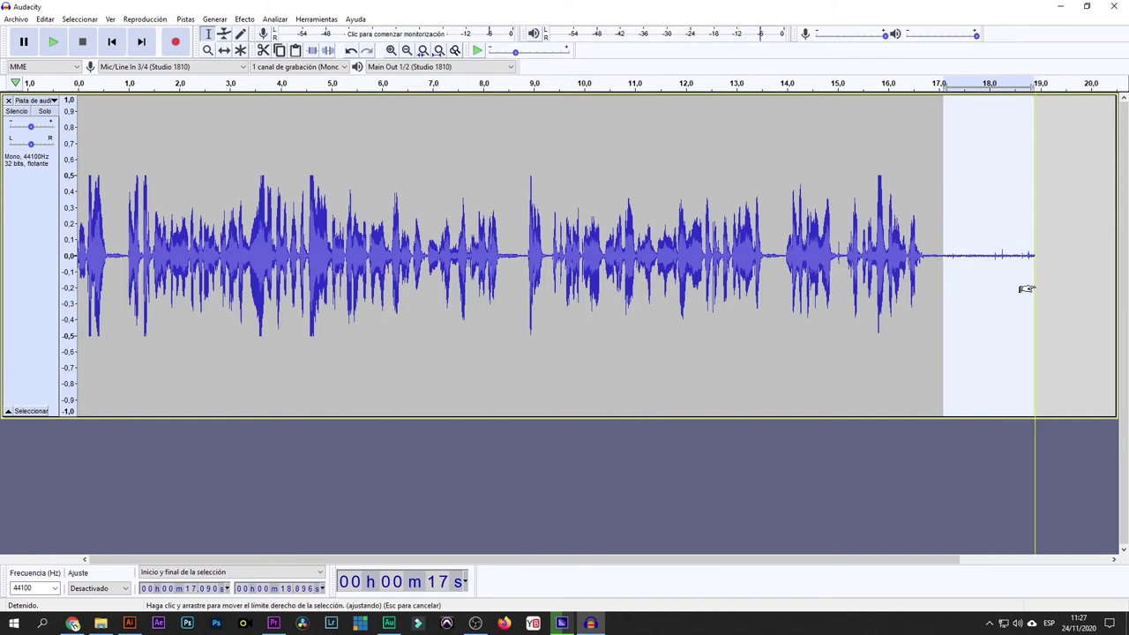
{"action": "key", "text": "Delete"}
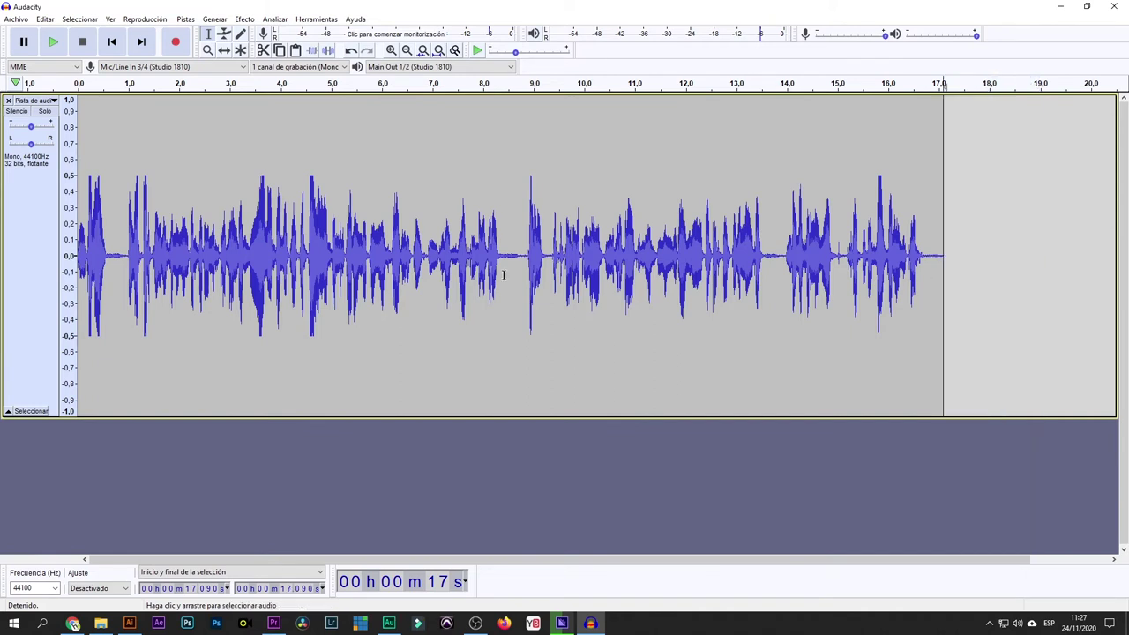
Select the silent pause between about 8.39 and 8.84 seconds in the mono recording and play it
{"action": "left_click_drag", "start_coordinate": [503, 256], "coordinate": [526, 269]}
{"action": "key", "text": "space"}
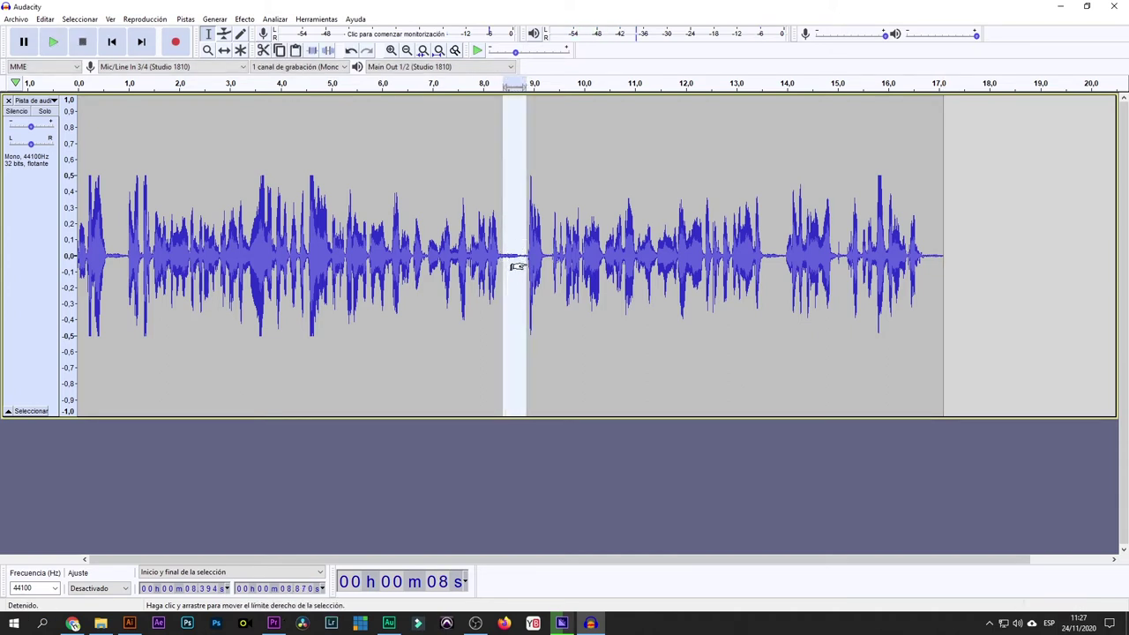
{"action": "mouse_move", "coordinate": [516, 297]}
{"action": "left_mouse_down"}
{"action": "mouse_move", "coordinate": [530, 303]}
{"action": "mouse_move", "coordinate": [516, 307]}
{"action": "left_mouse_up"}
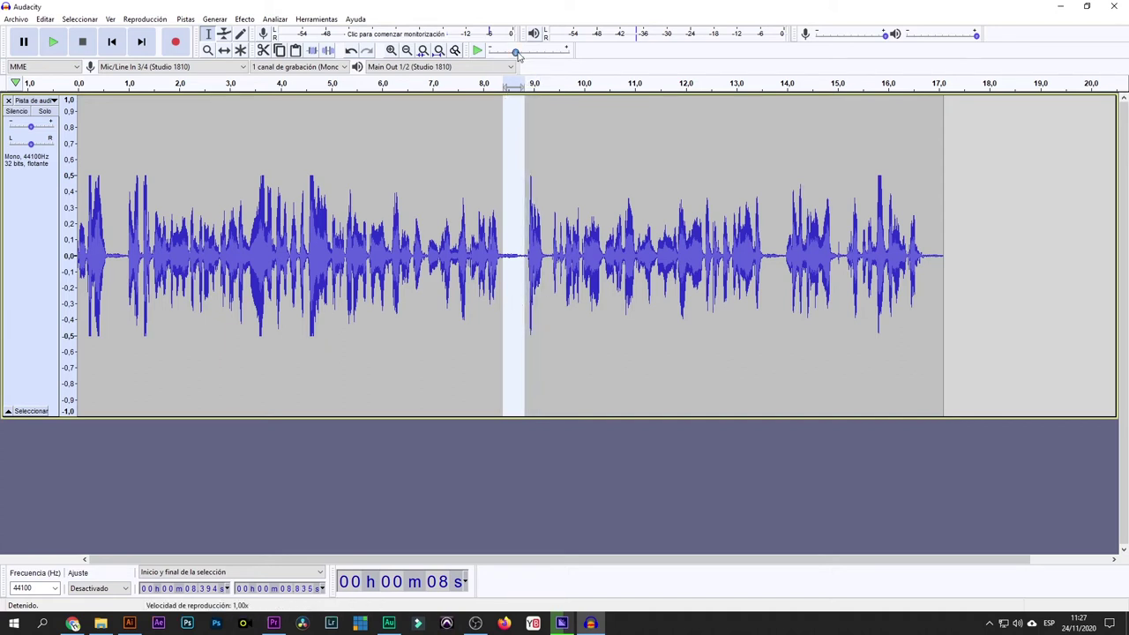
Try to lower the playback speed to about 0.96x and play the selected pause
{"action": "left_click_drag", "start_coordinate": [518, 55], "coordinate": [524, 56]}
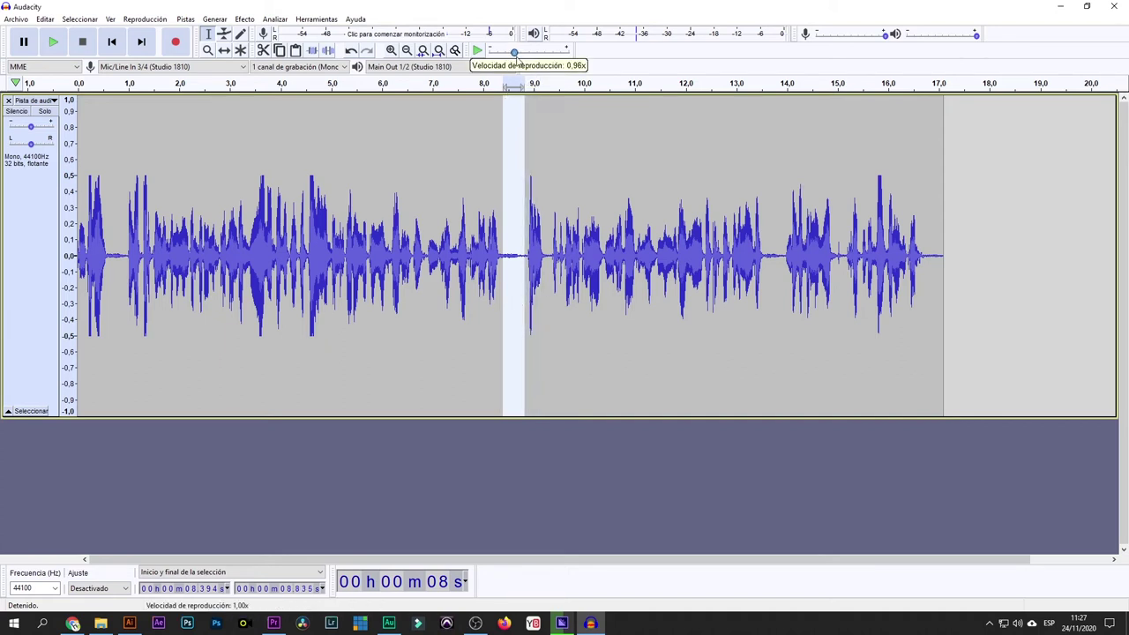
{"action": "double_click", "coordinate": [515, 53]}
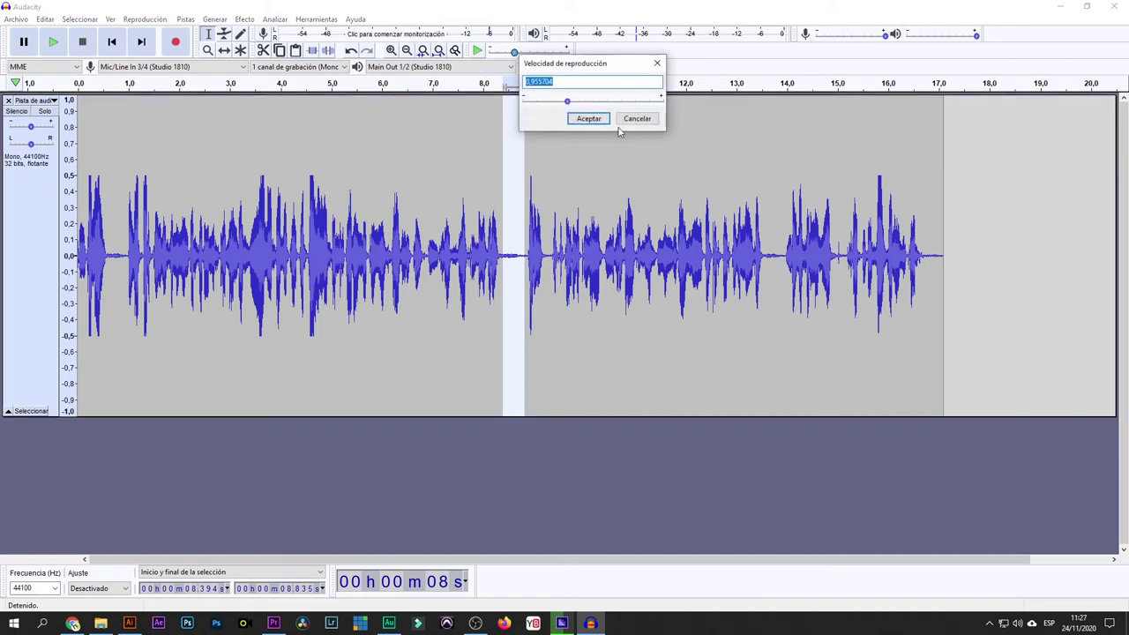
{"action": "left_click", "coordinate": [591, 119]}
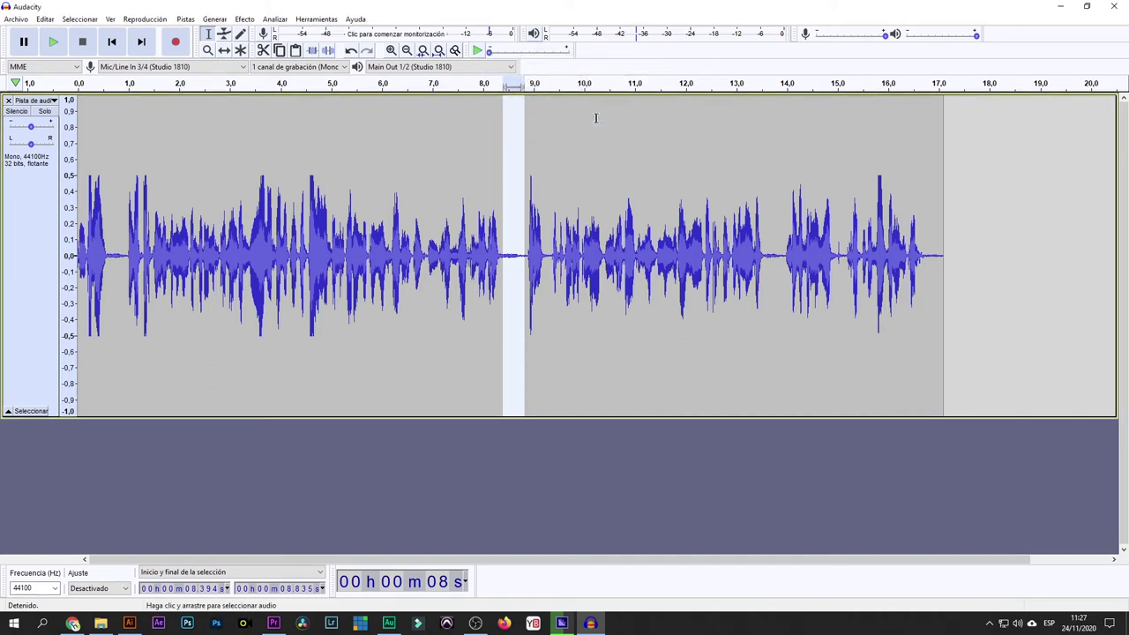
{"action": "key", "text": "space"}
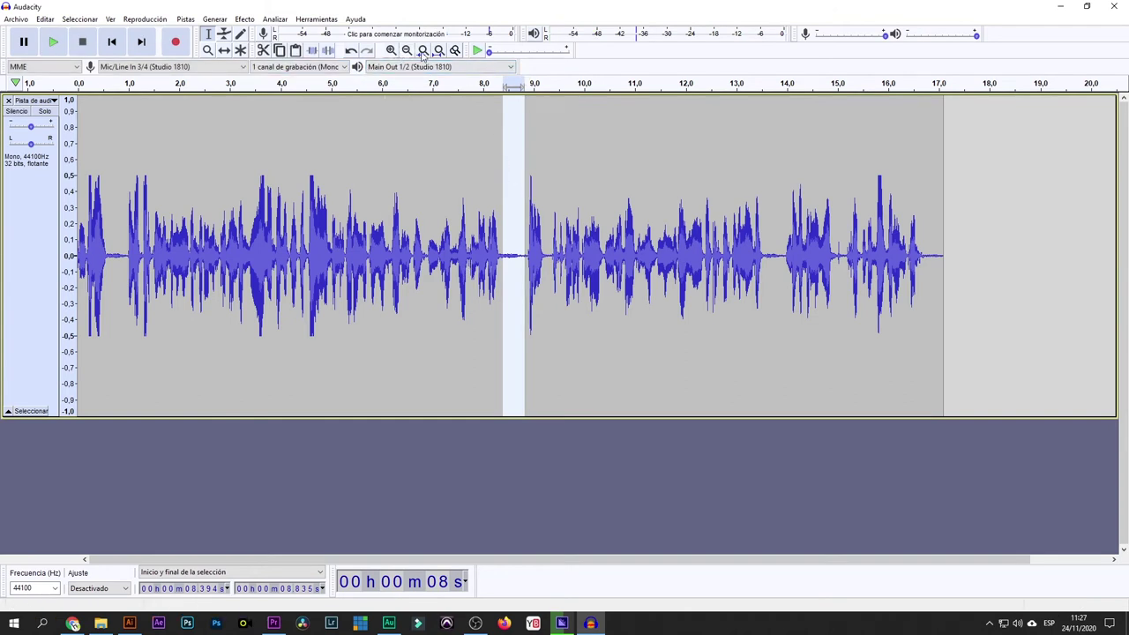
Fit the whole project to the window's width, and magnify the timeline around the selected pause
{"action": "left_click", "coordinate": [439, 51]}
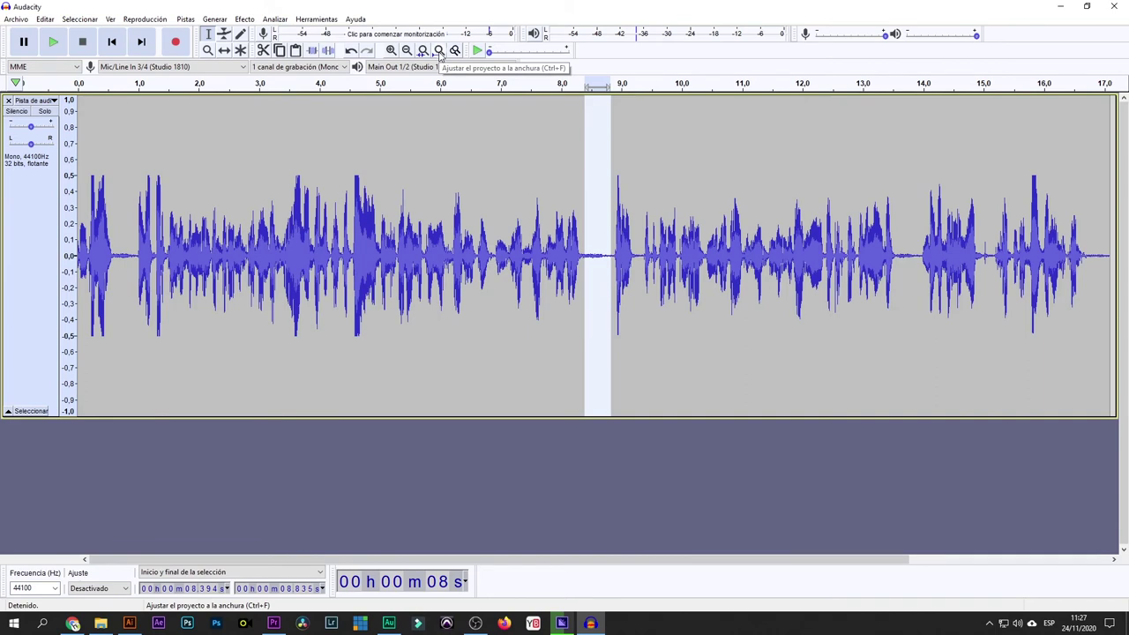
{"action": "left_click", "coordinate": [392, 52]}
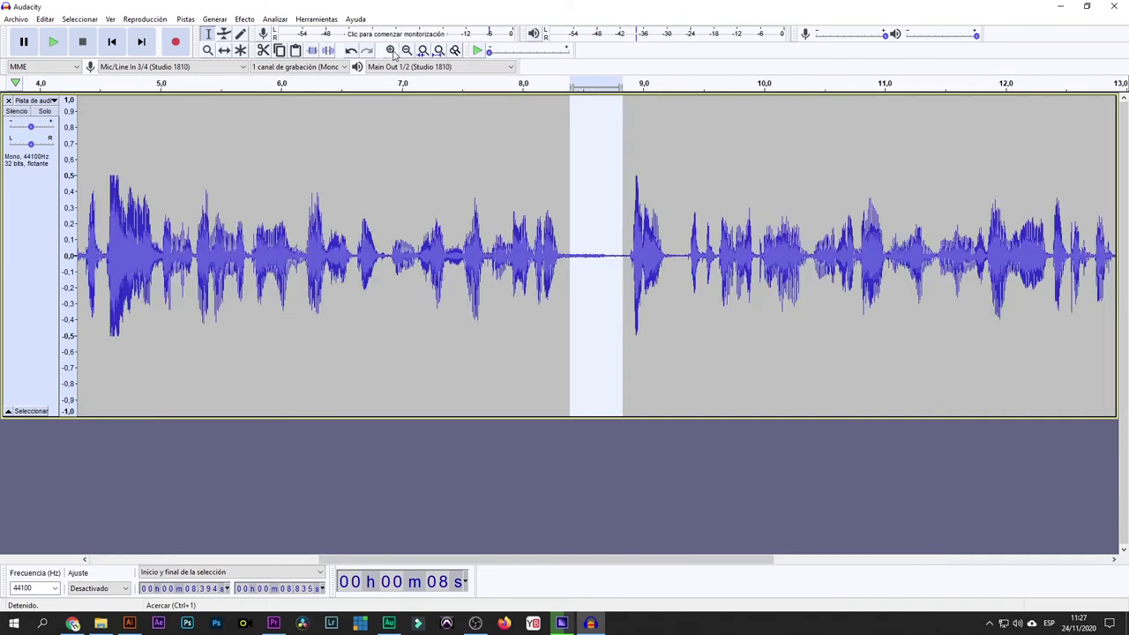
{"action": "left_click", "coordinate": [392, 52]}
{"action": "left_click", "coordinate": [391, 51]}
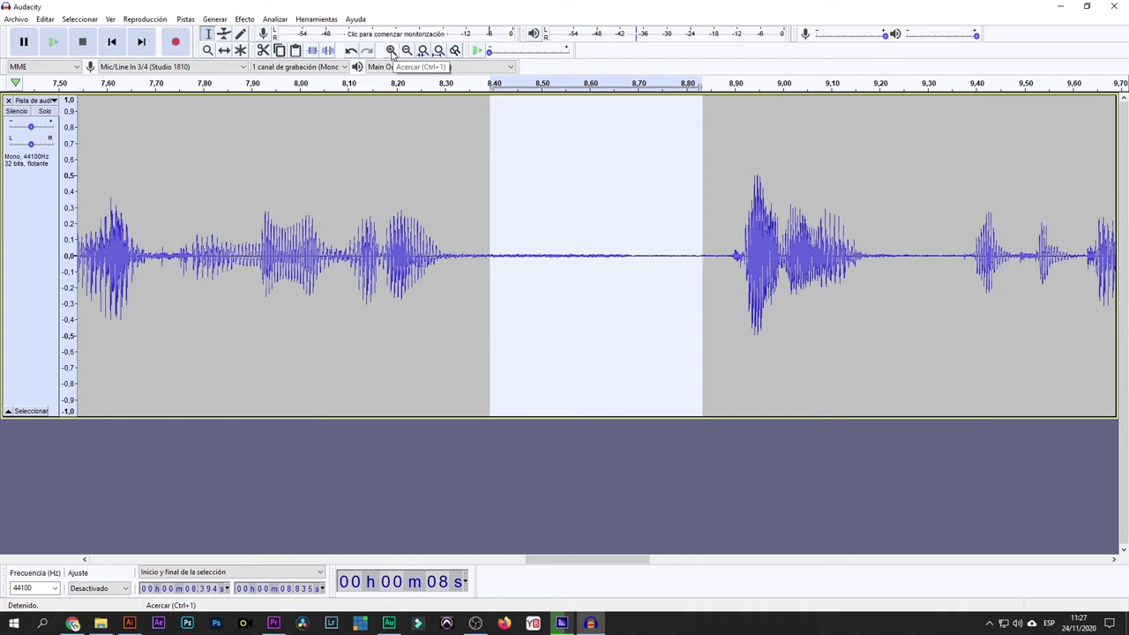
Magnify and reduce the timeline around the selected pause, first in single steps and again with the Zoom tool
{"action": "left_click", "coordinate": [392, 51]}
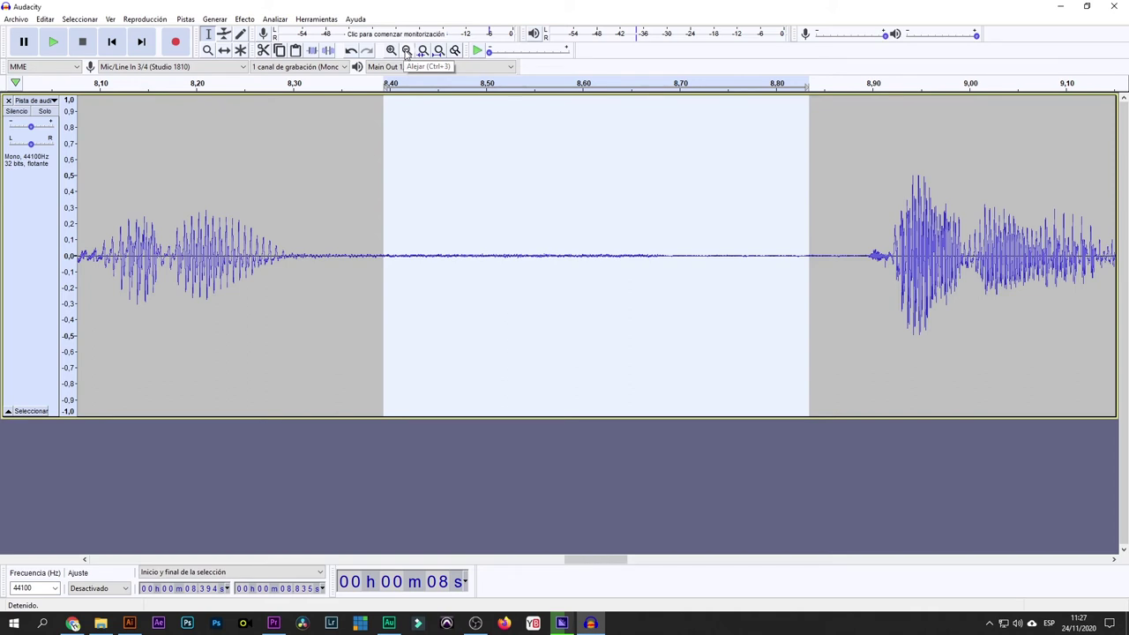
{"action": "left_click", "coordinate": [407, 51]}
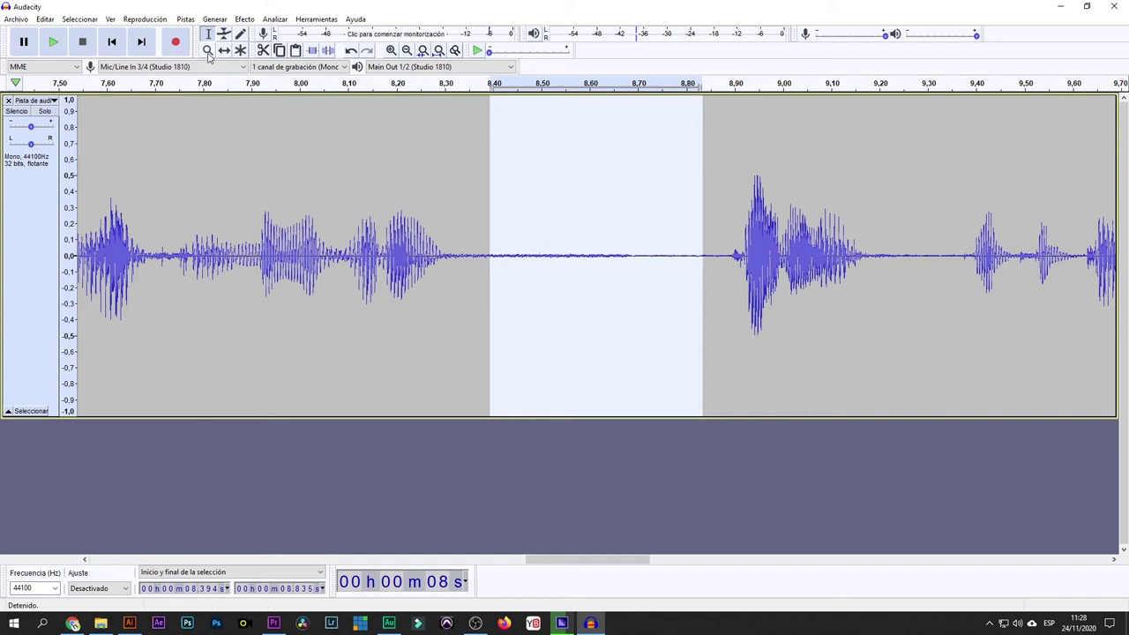
{"action": "left_click", "coordinate": [208, 50]}
{"action": "left_click", "coordinate": [581, 234]}
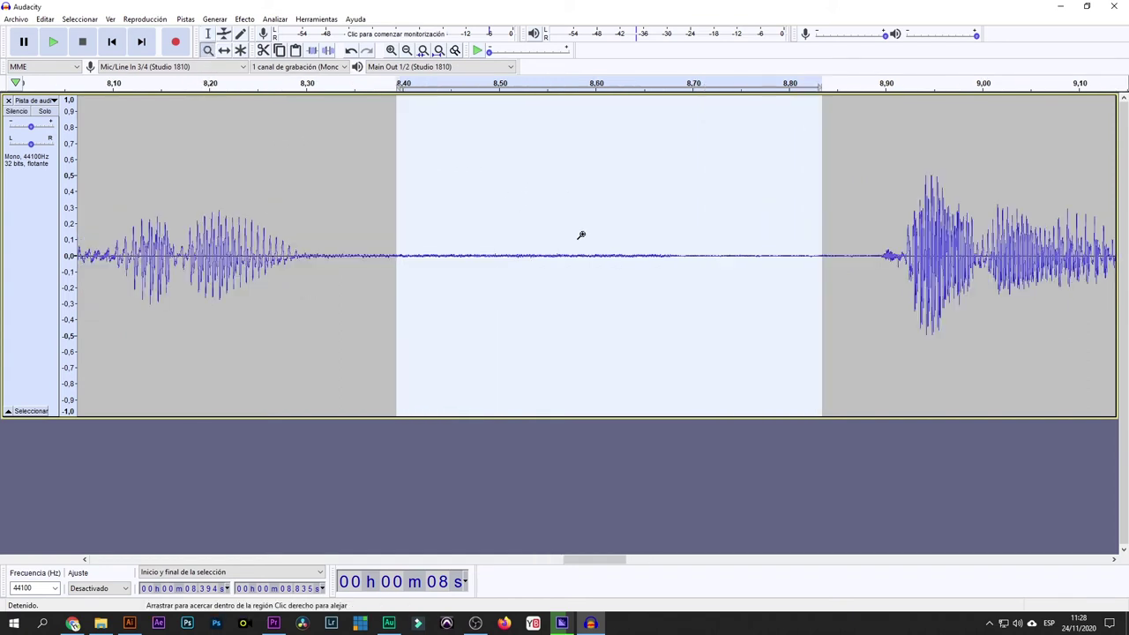
{"action": "right_click", "coordinate": [578, 250]}
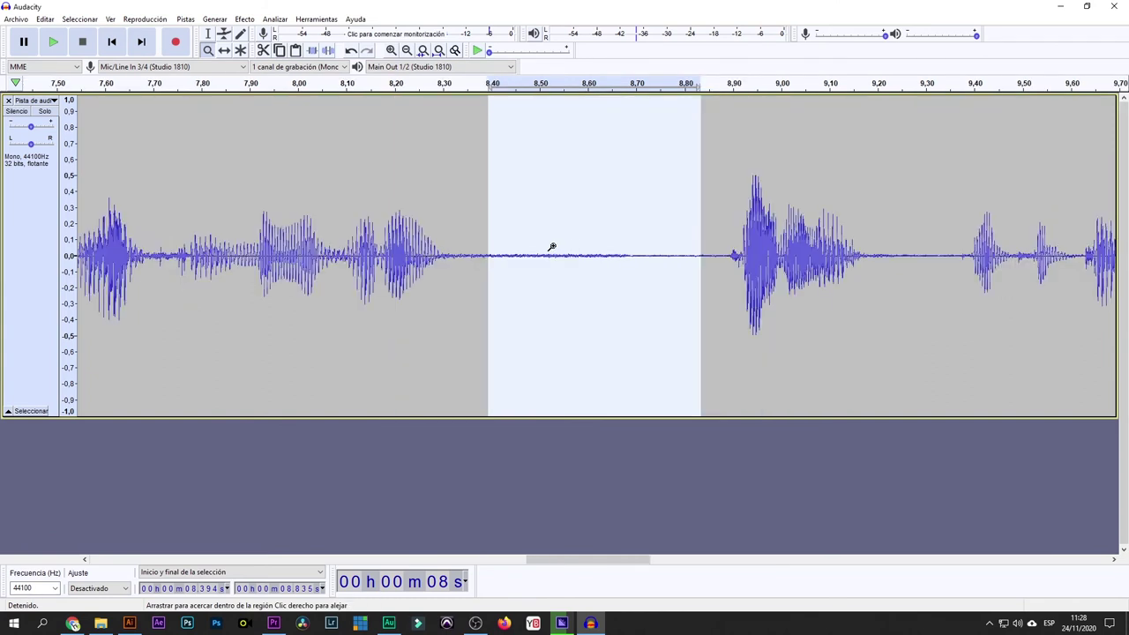
{"action": "right_click", "coordinate": [552, 247]}
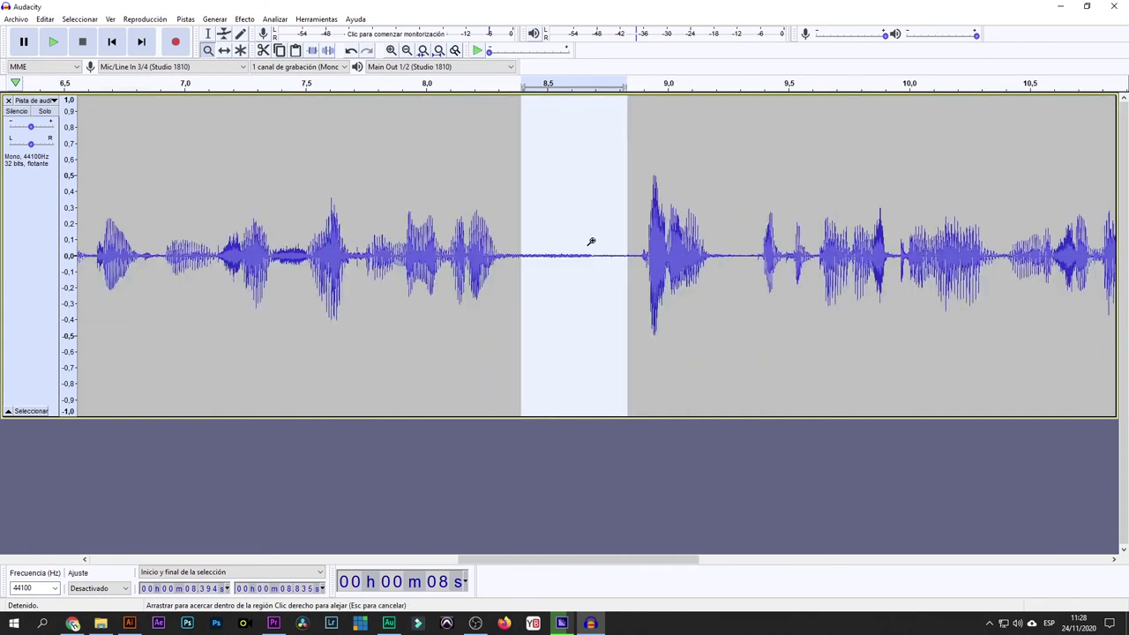
{"action": "left_click", "coordinate": [592, 241]}
{"action": "left_click", "coordinate": [591, 241]}
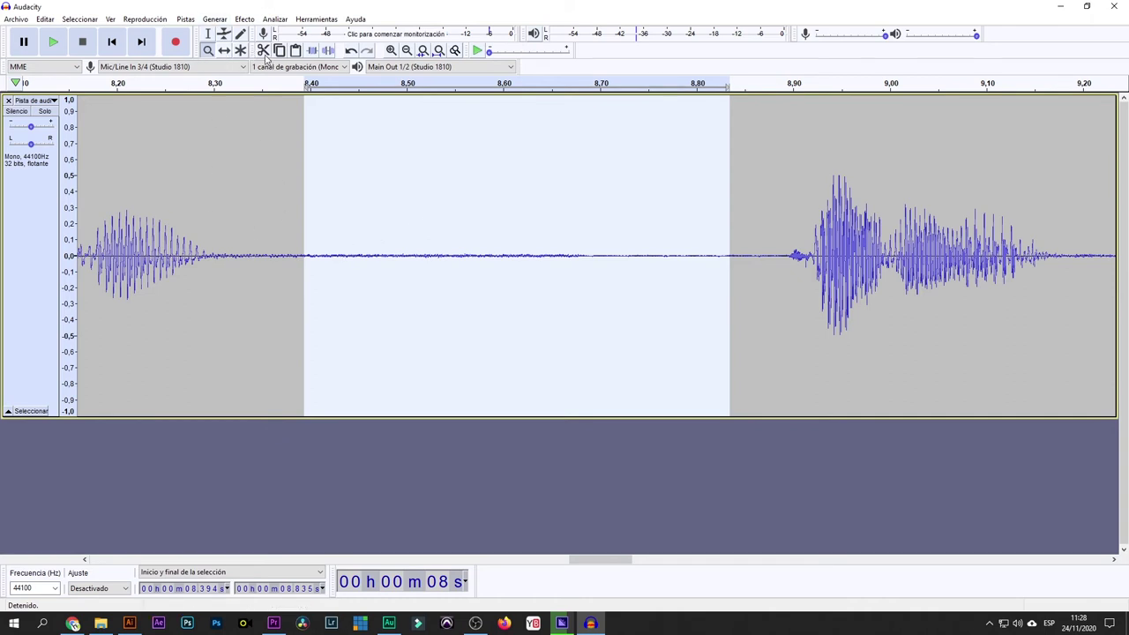
Try to edit the samples at the start of the selected pause with the Draw tool
{"action": "left_click", "coordinate": [240, 34]}
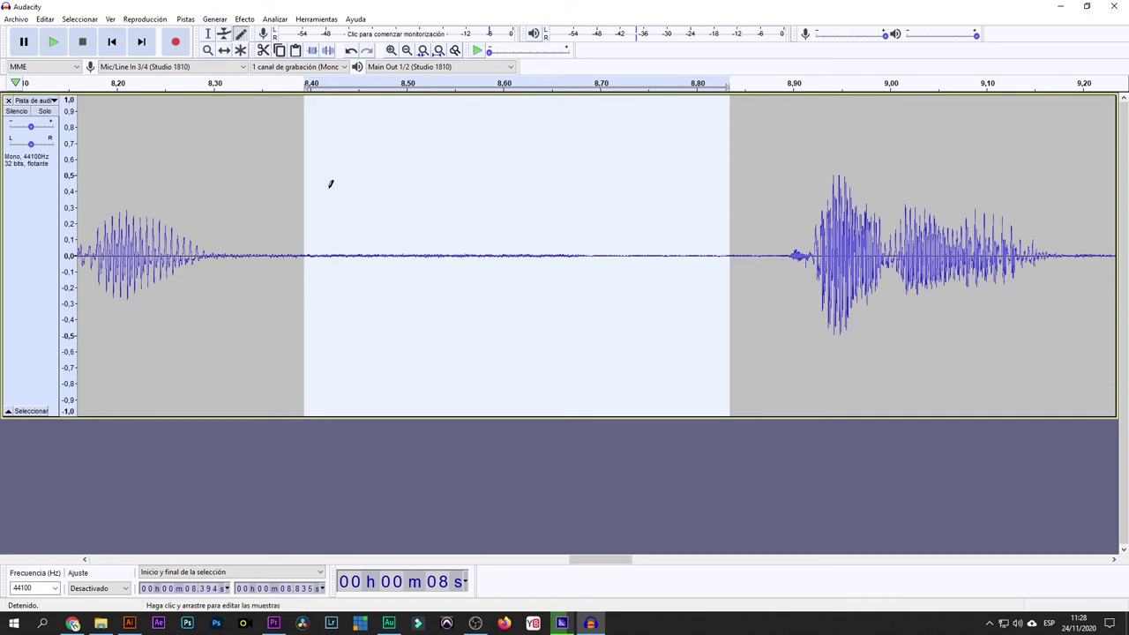
{"action": "left_click", "coordinate": [305, 261]}
{"action": "left_click", "coordinate": [675, 309]}
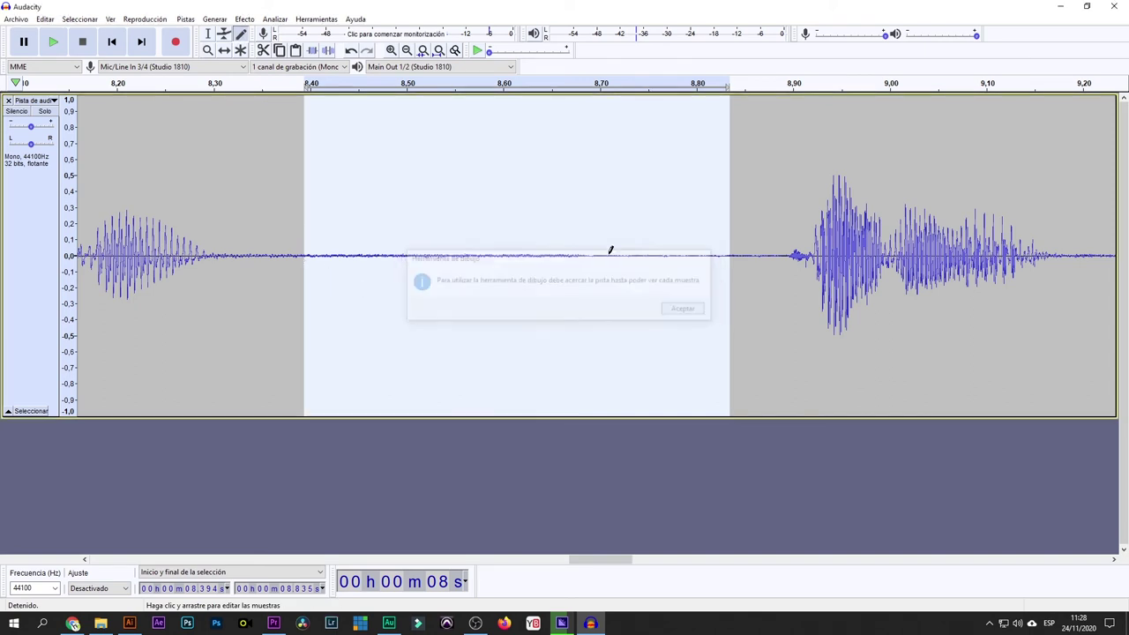
Select the pause between about 8.381 and 8.887 seconds with the Selection tool and silence it
{"action": "left_click", "coordinate": [208, 34]}
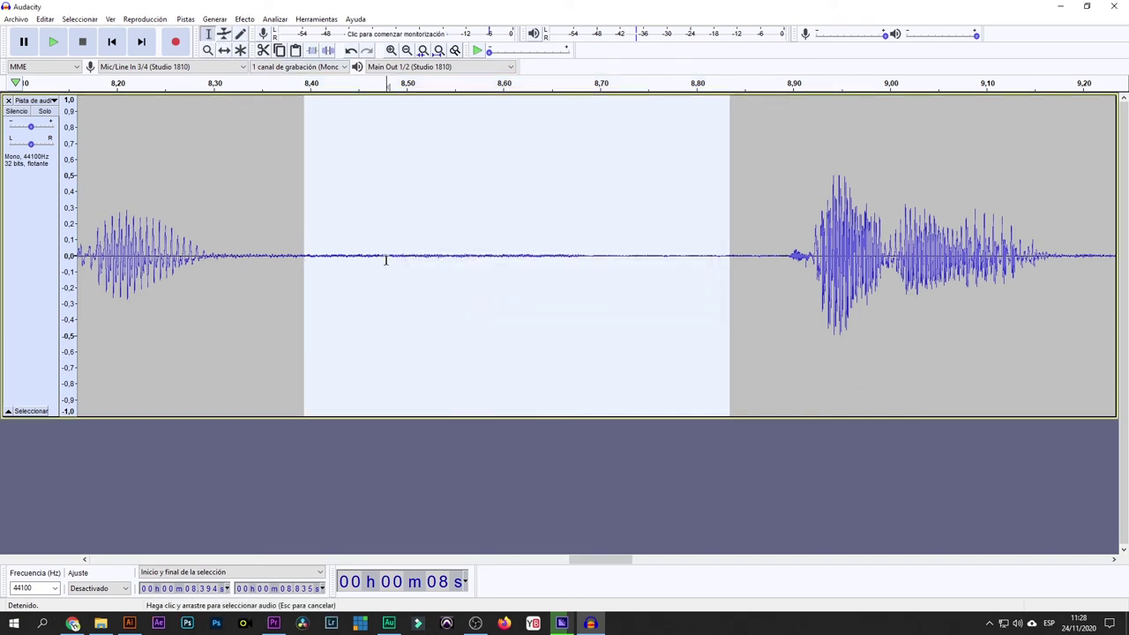
{"action": "left_click", "coordinate": [386, 260]}
{"action": "left_click_drag", "start_coordinate": [292, 260], "coordinate": [780, 292]}
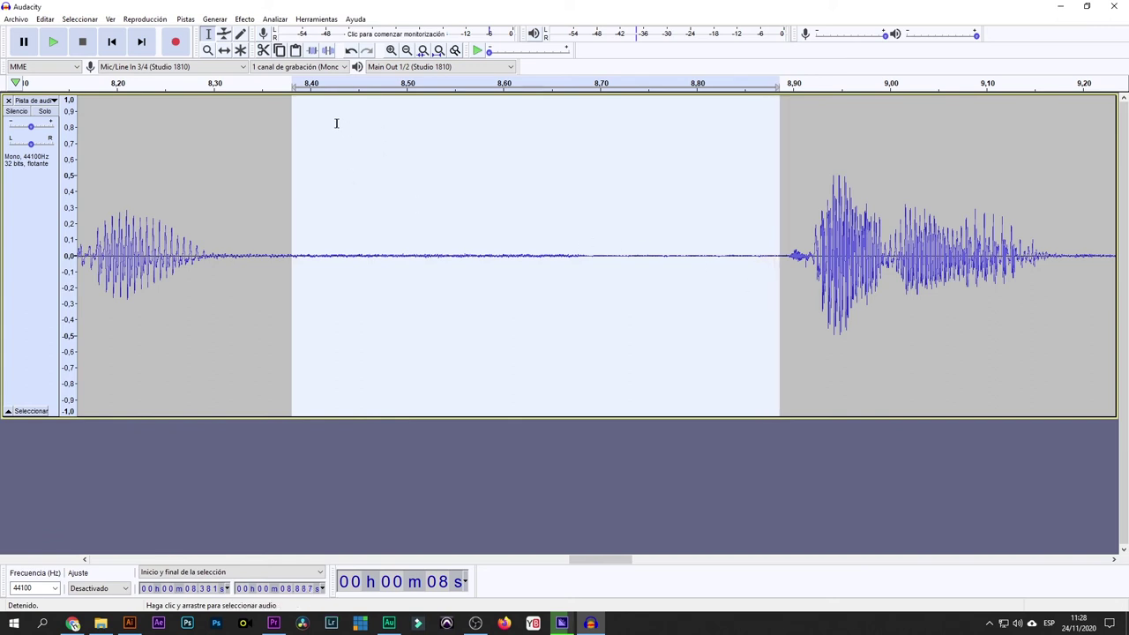
{"action": "left_click", "coordinate": [327, 50]}
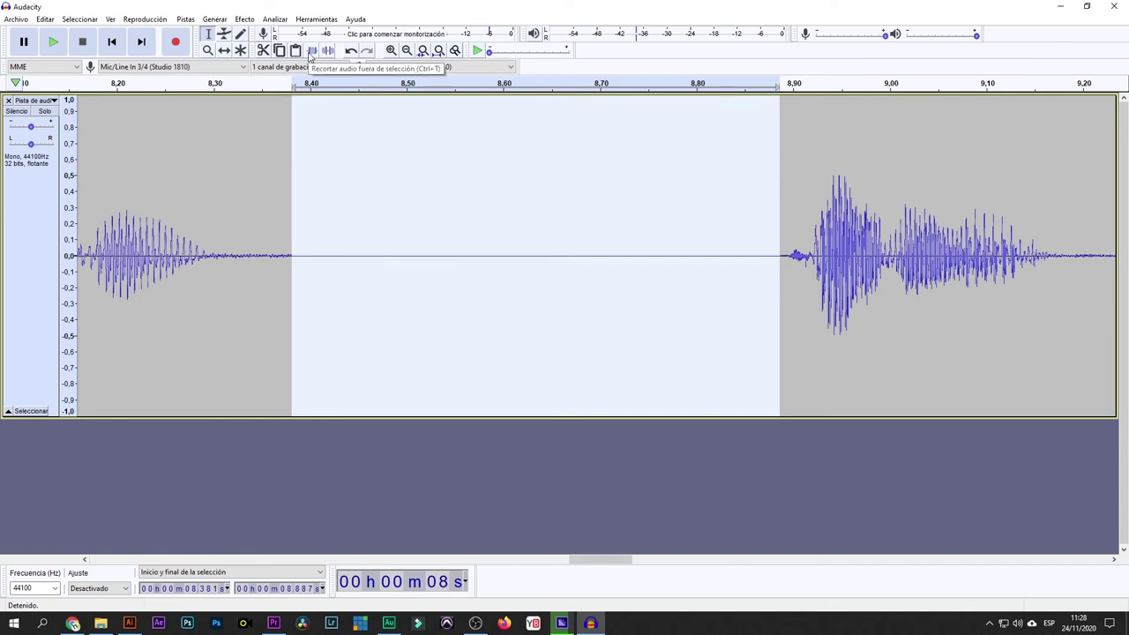
Trim away all audio outside the silenced selection, undo the trim, and clear the selection
{"action": "left_click", "coordinate": [310, 55]}
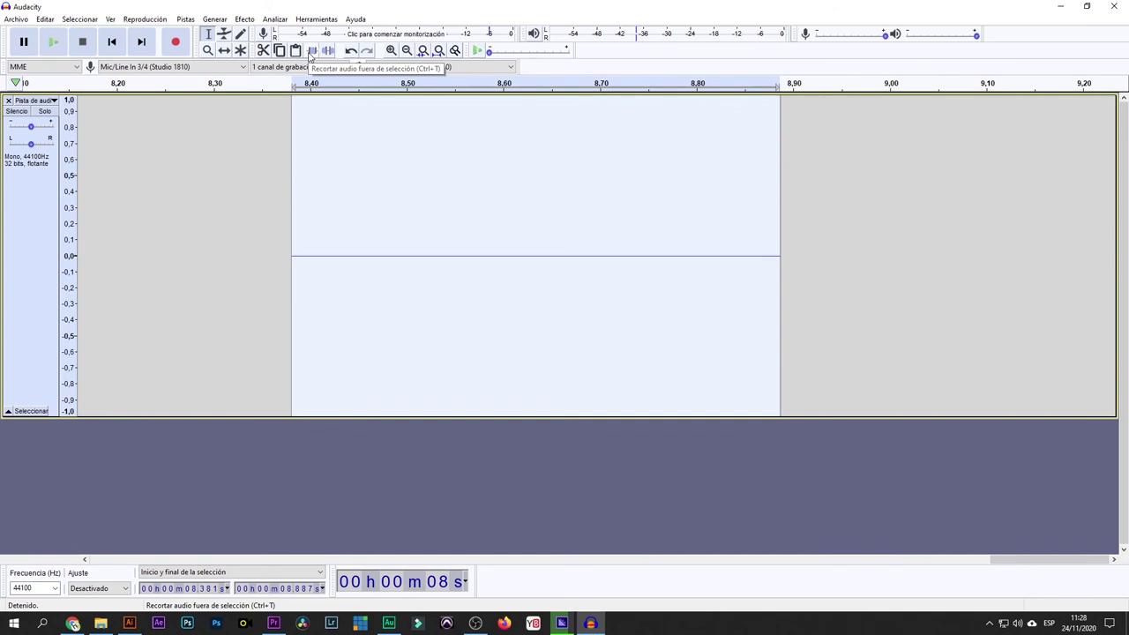
{"action": "key", "text": "ctrl+z"}
{"action": "left_click", "coordinate": [571, 256]}
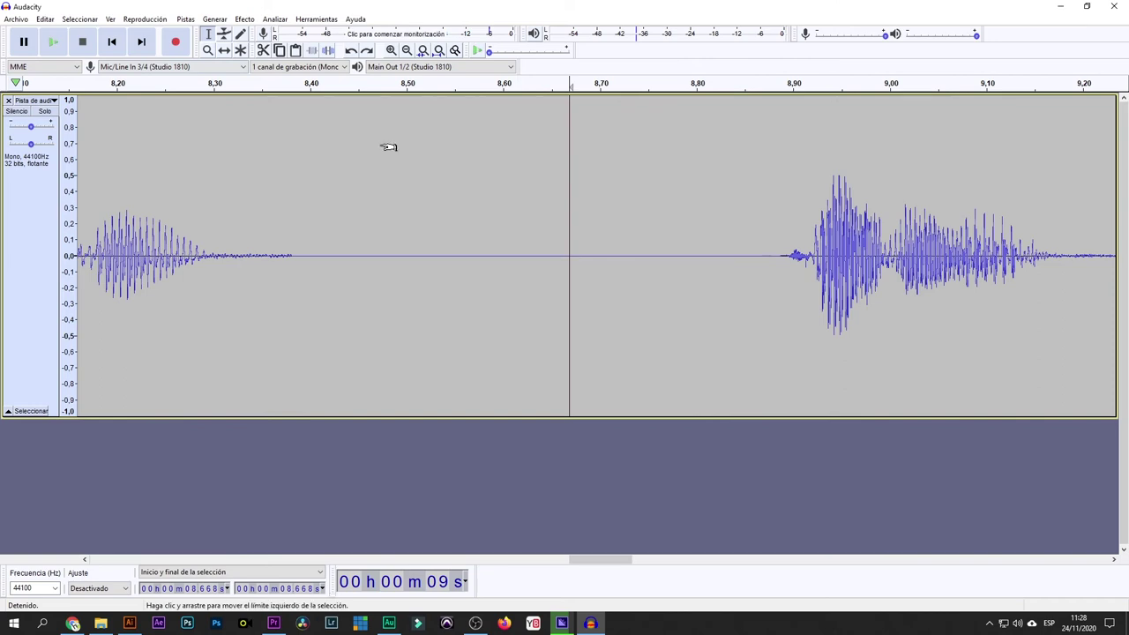
Select the pause between about 0.567 and 0.990 seconds near the recording's start, play it and silence it
{"action": "scroll", "coordinate": [524, 205], "scroll_direction": "down", "scroll_amount": 5, "text": "ctrl"}
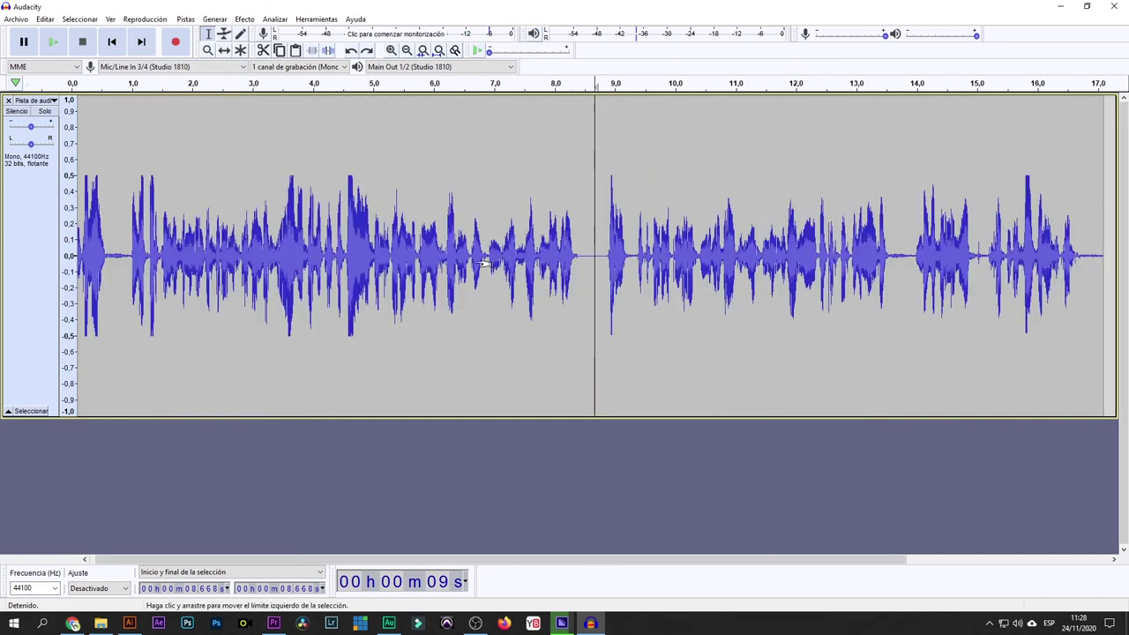
{"action": "scroll", "coordinate": [284, 286], "scroll_direction": "down", "scroll_amount": 1, "text": "ctrl"}
{"action": "left_click", "coordinate": [83, 256]}
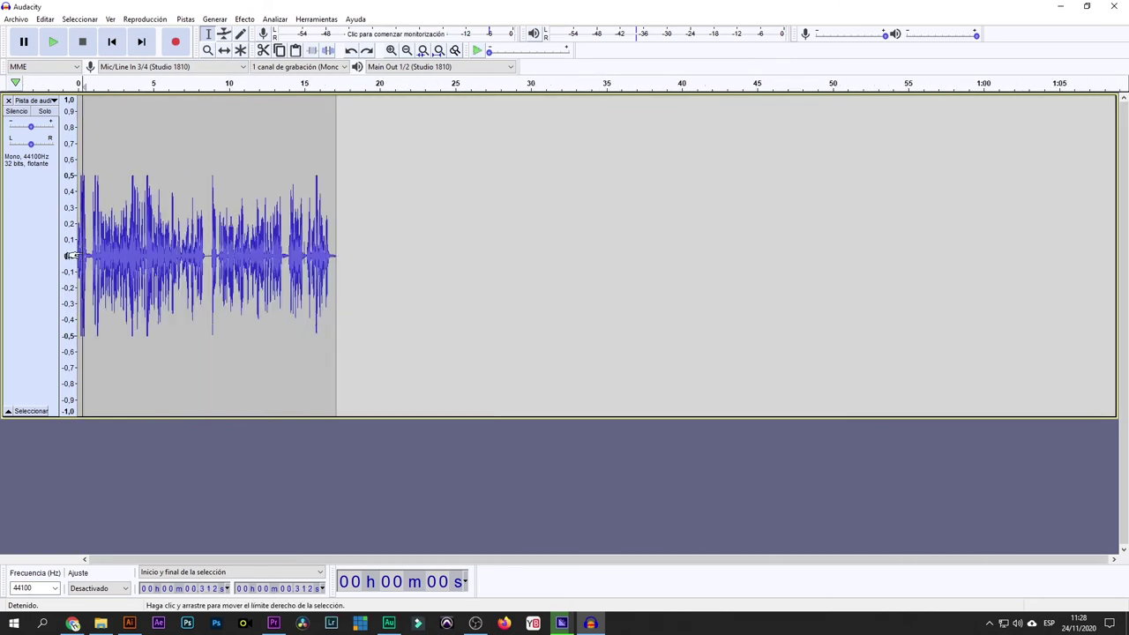
{"action": "scroll", "coordinate": [128, 263], "scroll_direction": "up", "scroll_amount": 5, "text": "ctrl"}
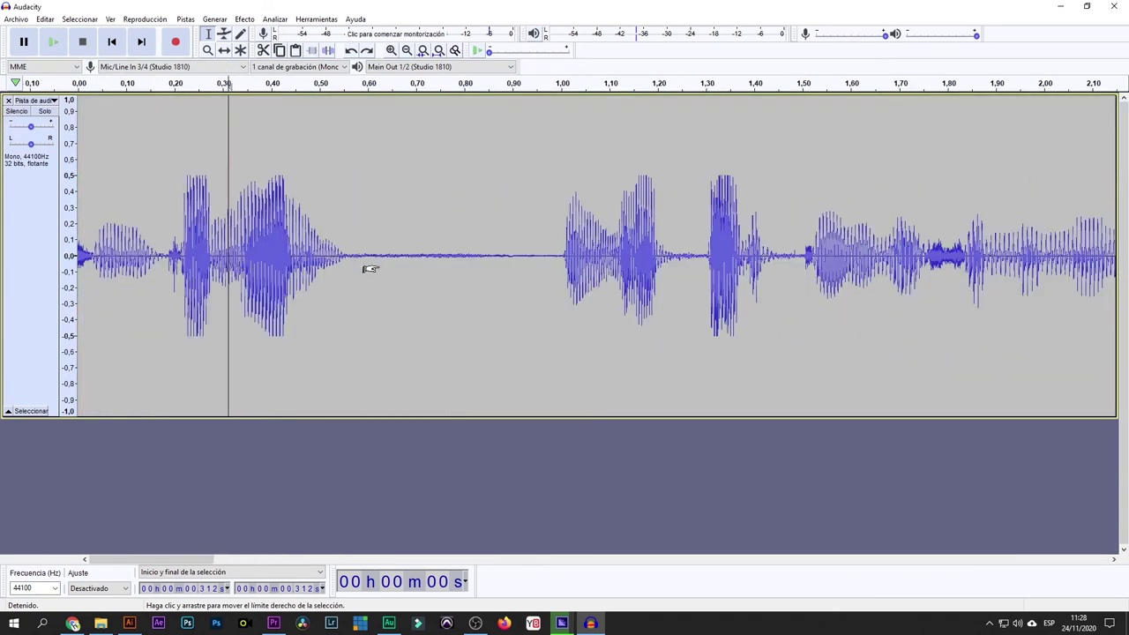
{"action": "left_click_drag", "start_coordinate": [351, 257], "coordinate": [555, 261]}
{"action": "key", "text": "space"}
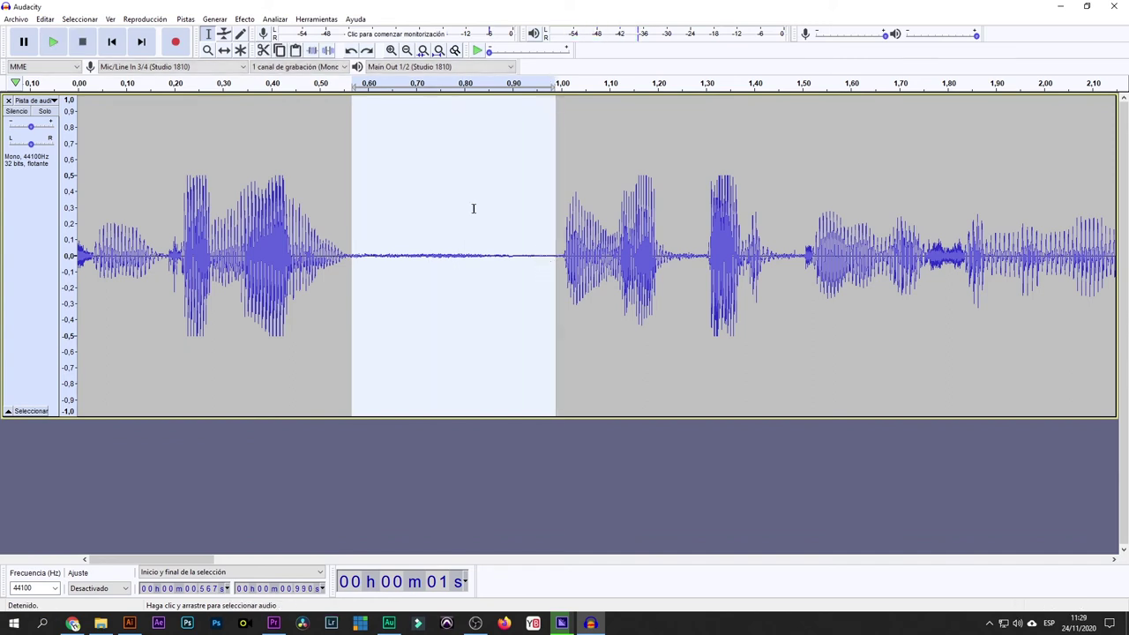
{"action": "left_click", "coordinate": [327, 51]}
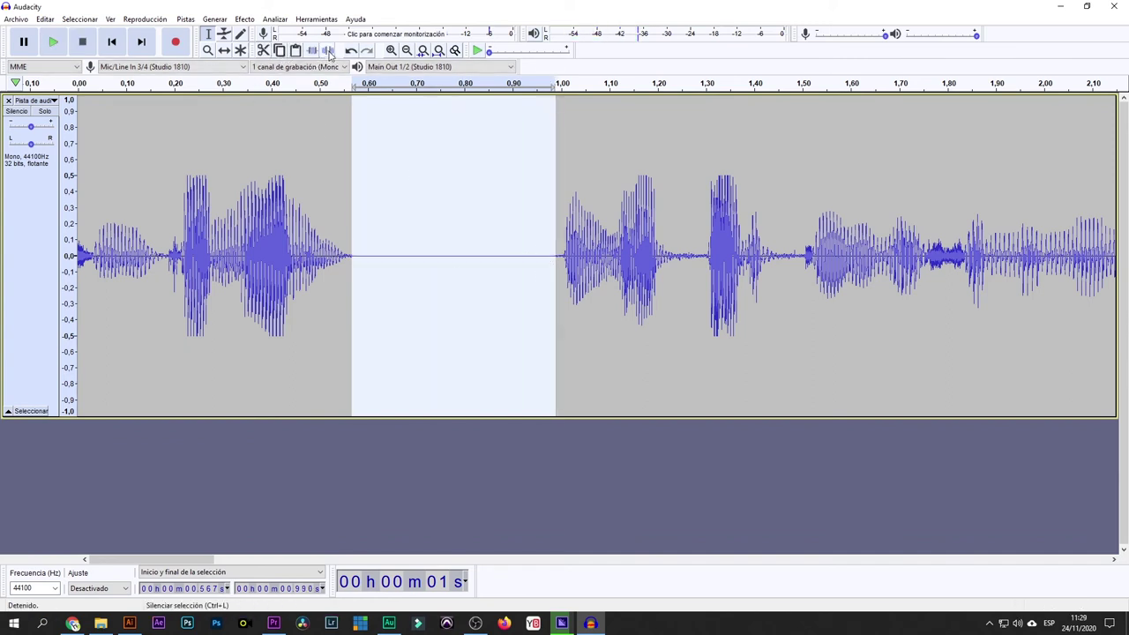
Play the recording from about 0.05 seconds to listen to the silenced pause, and stop playback
{"action": "left_click", "coordinate": [101, 250]}
{"action": "key", "text": "space"}
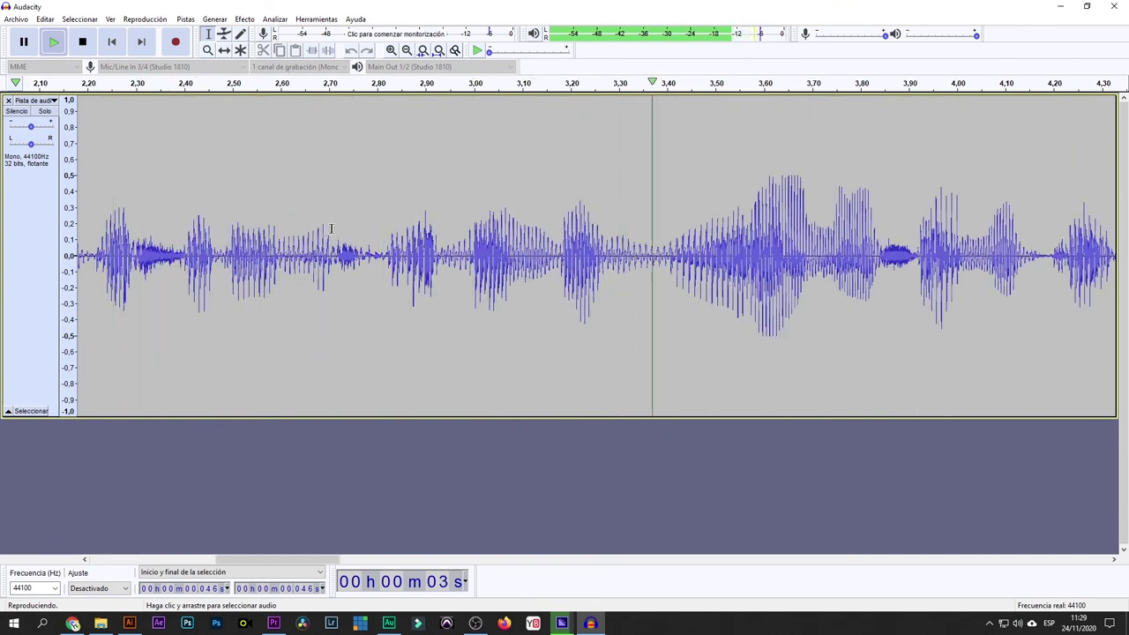
{"action": "key", "text": "Down"}
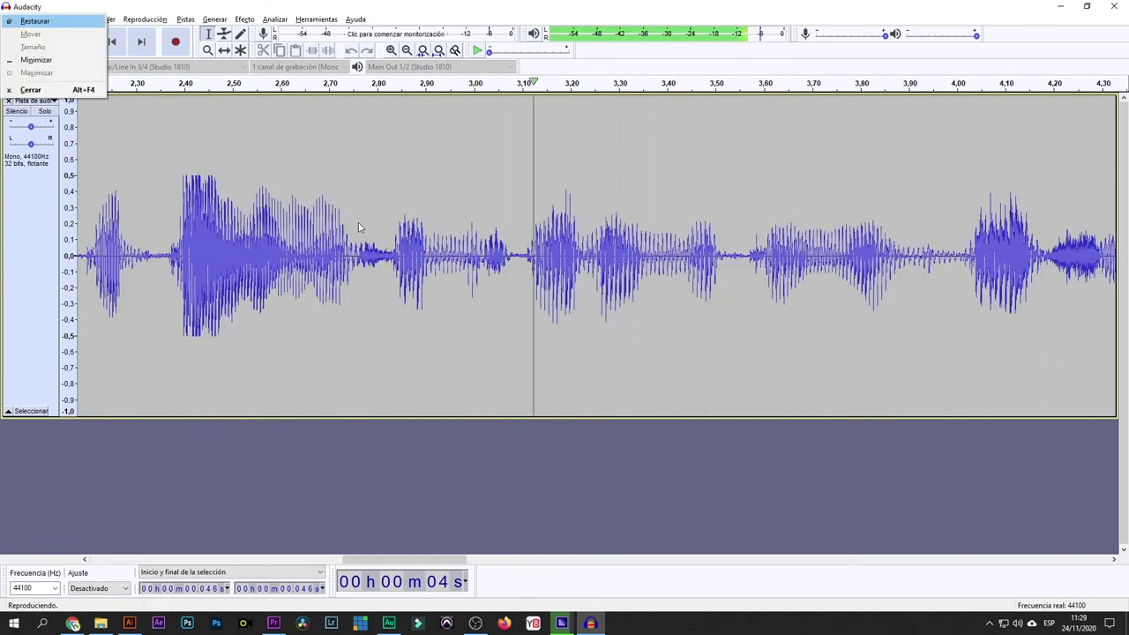
{"action": "left_click", "coordinate": [485, 221]}
Show the whole recording in the timeline and briefly play it from about 13.22 seconds
{"action": "key", "text": "ctrl+1"}
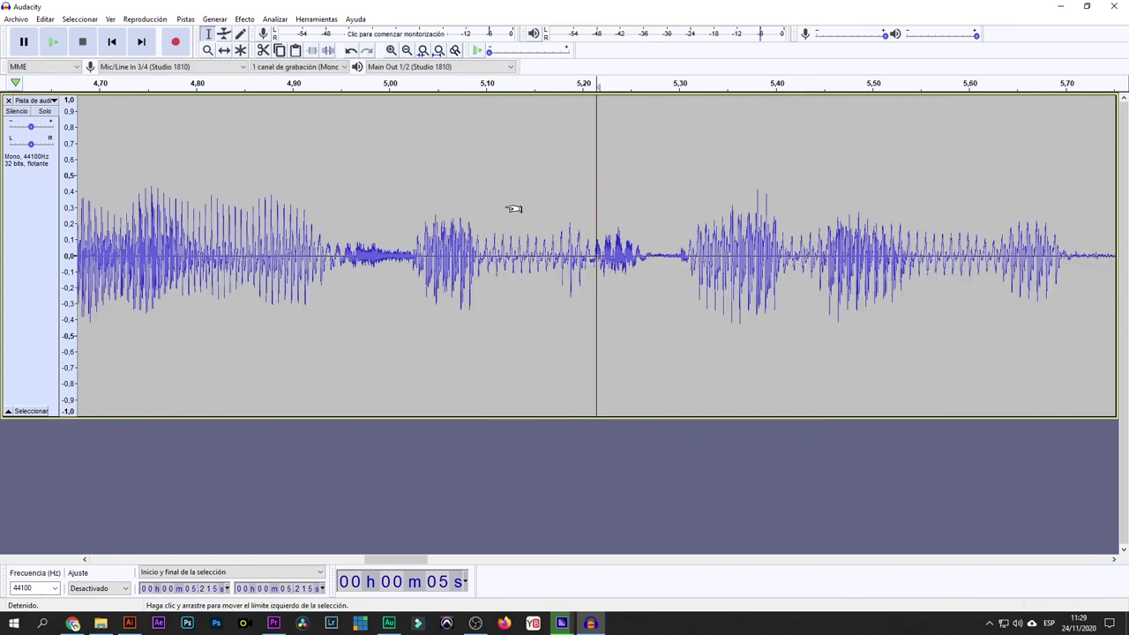
{"action": "key", "text": "ctrl+3"}
{"action": "key", "text": "ctrl+3"}
{"action": "key", "text": "ctrl+3"}
{"action": "key", "text": "ctrl+3"}
{"action": "key", "text": "ctrl+3"}
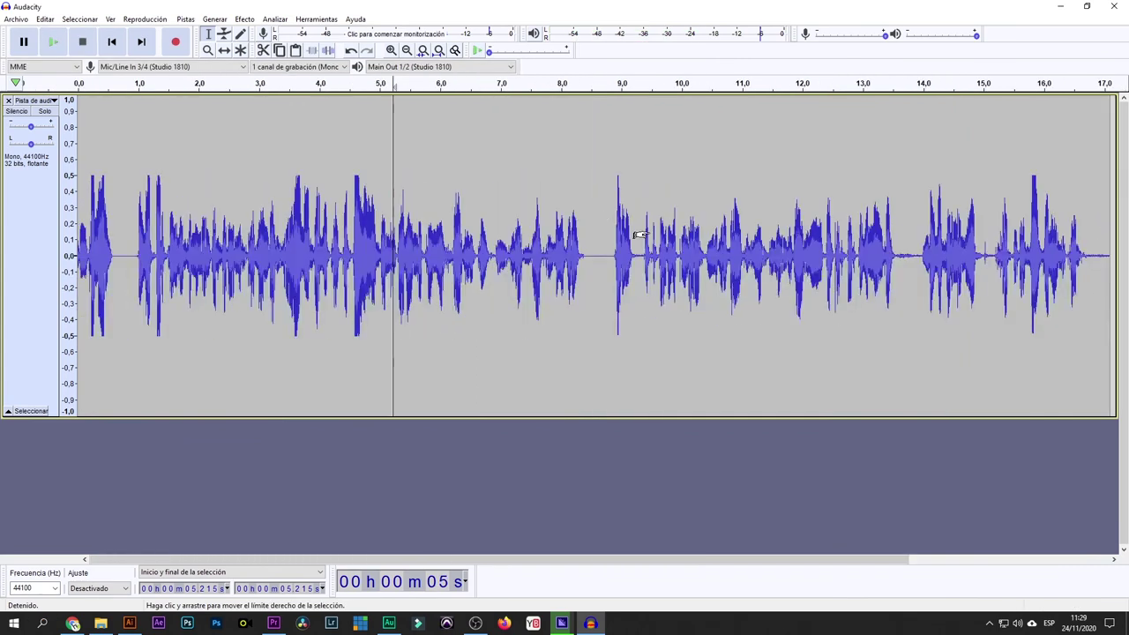
{"action": "left_click", "coordinate": [478, 294]}
{"action": "key", "text": "space"}
{"action": "key", "text": "space"}
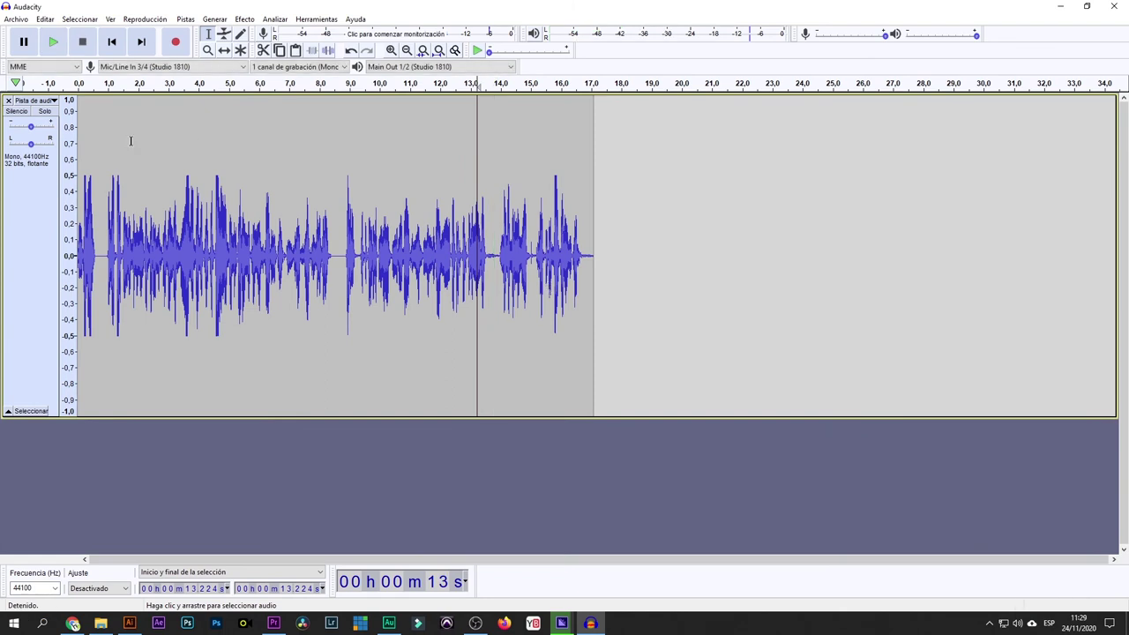
Export the recording as a WAV (Microsoft) file named "sin nombre" to the Escritorio folder
{"action": "left_click", "coordinate": [16, 18]}
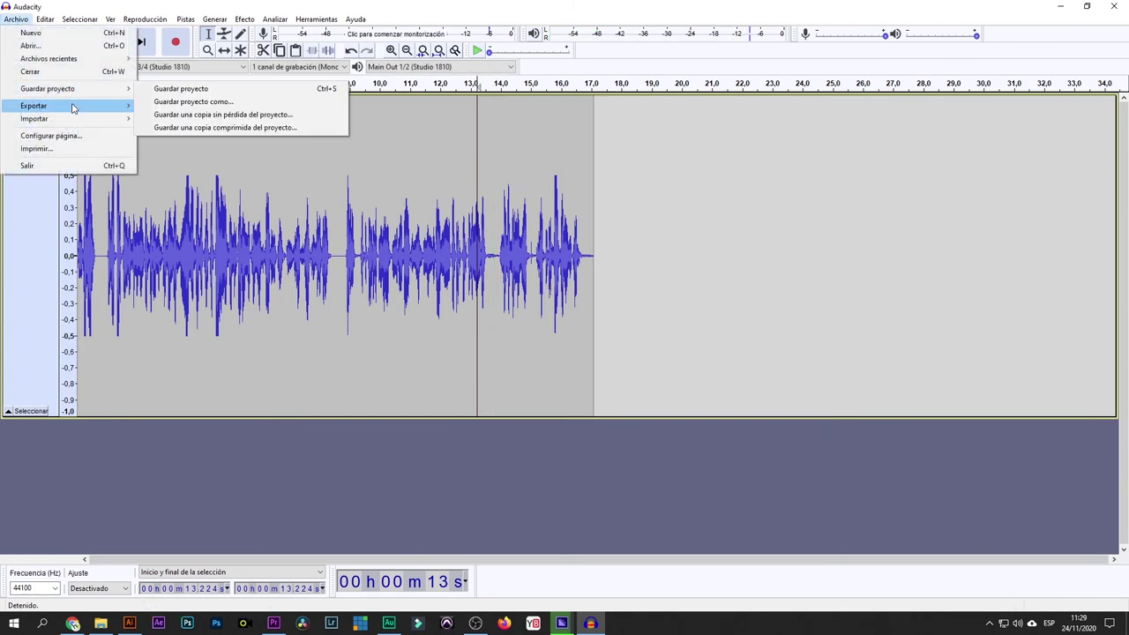
{"action": "mouse_move", "coordinate": [75, 89]}
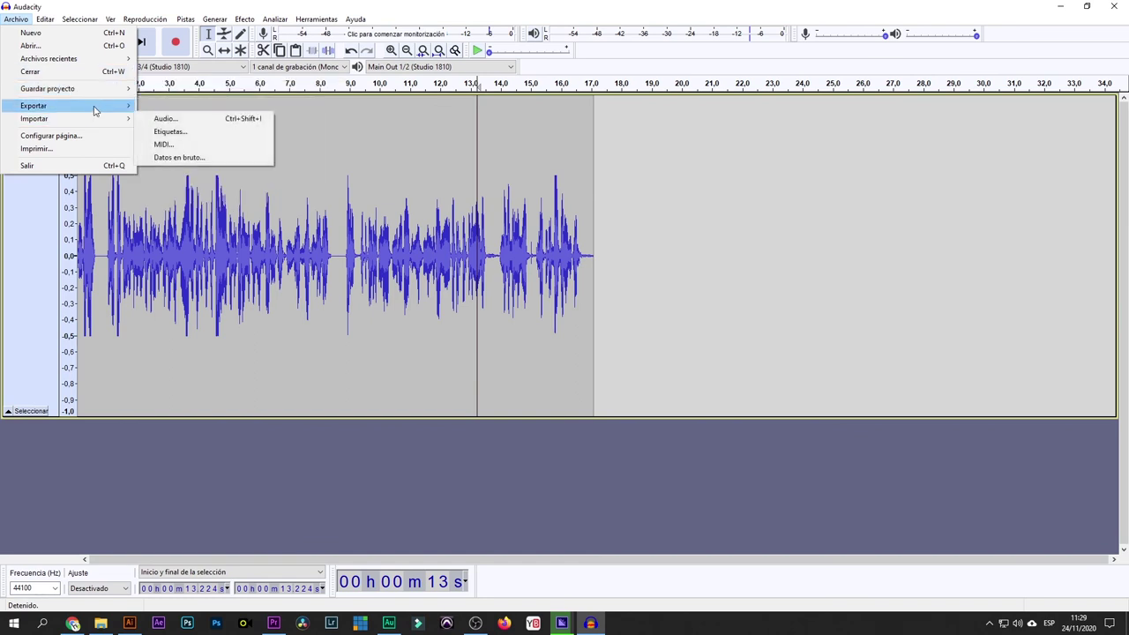
{"action": "mouse_move", "coordinate": [94, 111]}
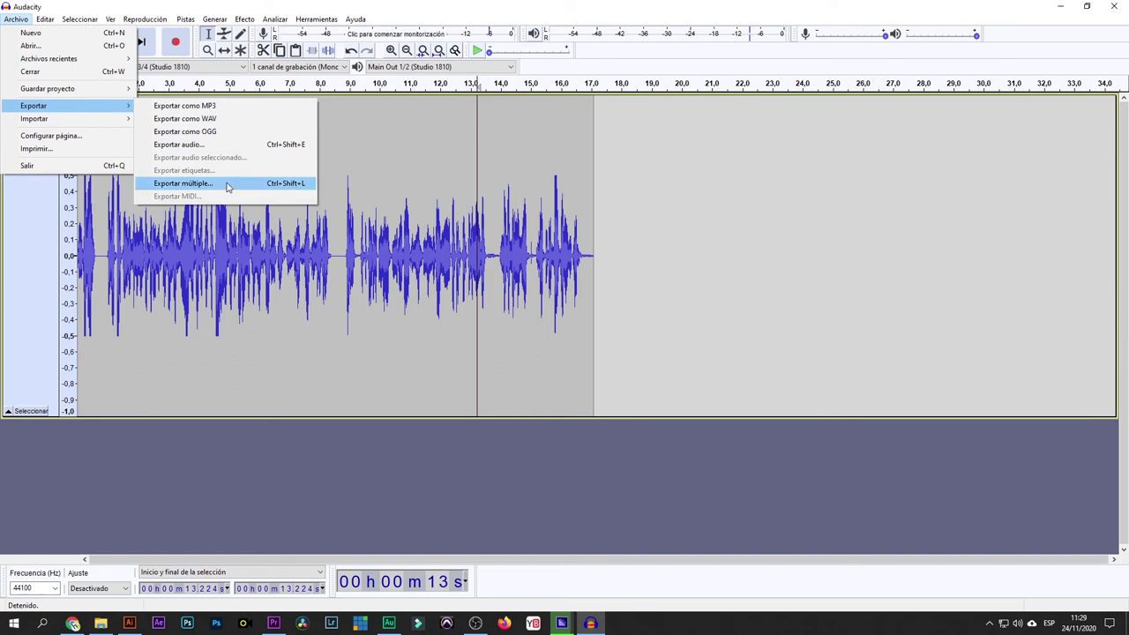
{"action": "left_click", "coordinate": [220, 118]}
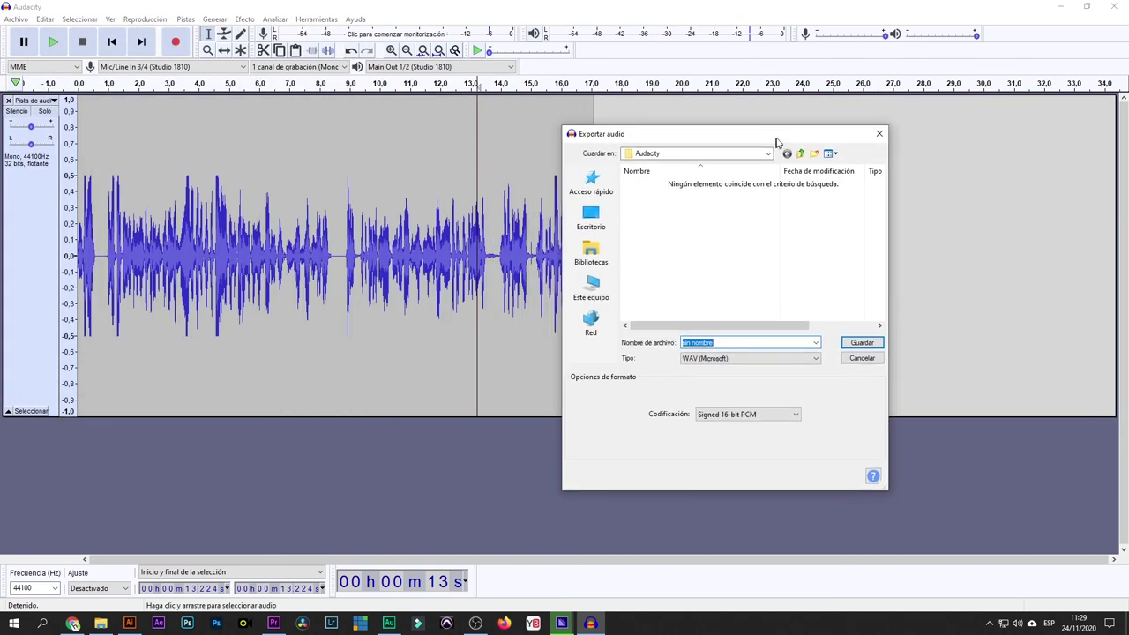
{"action": "left_click", "coordinate": [740, 358]}
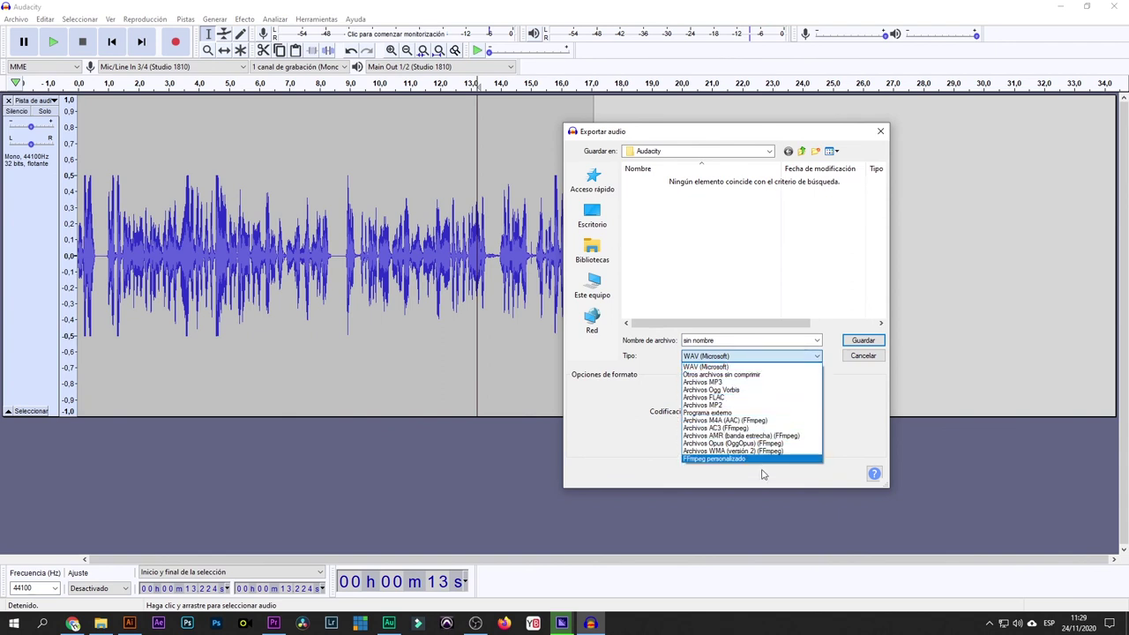
{"action": "left_click", "coordinate": [590, 217]}
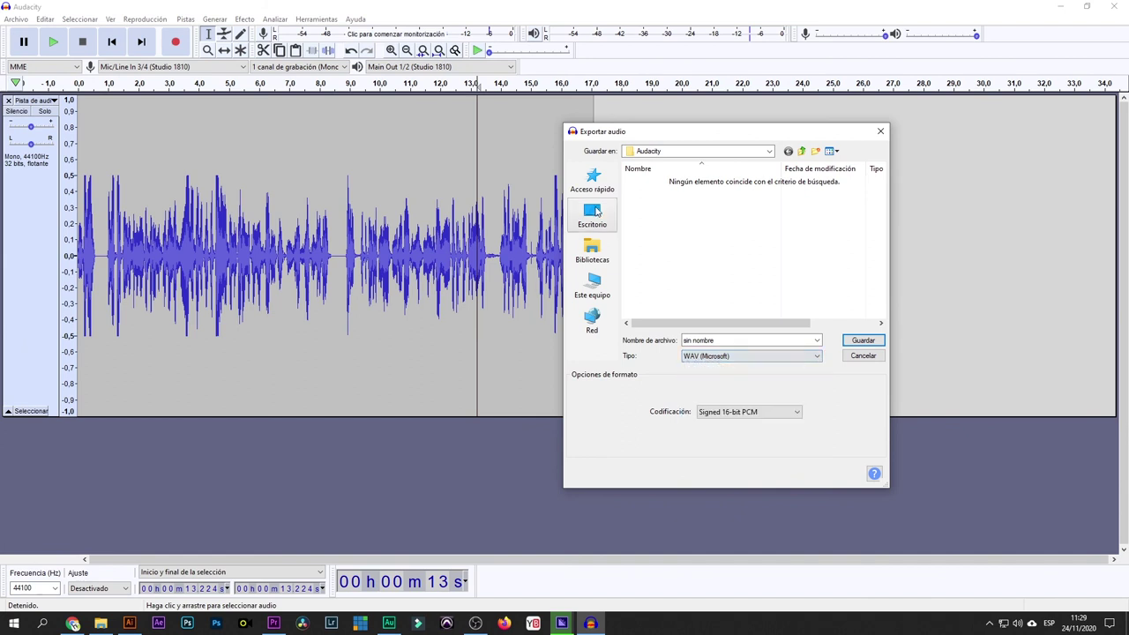
{"action": "left_click", "coordinate": [589, 217]}
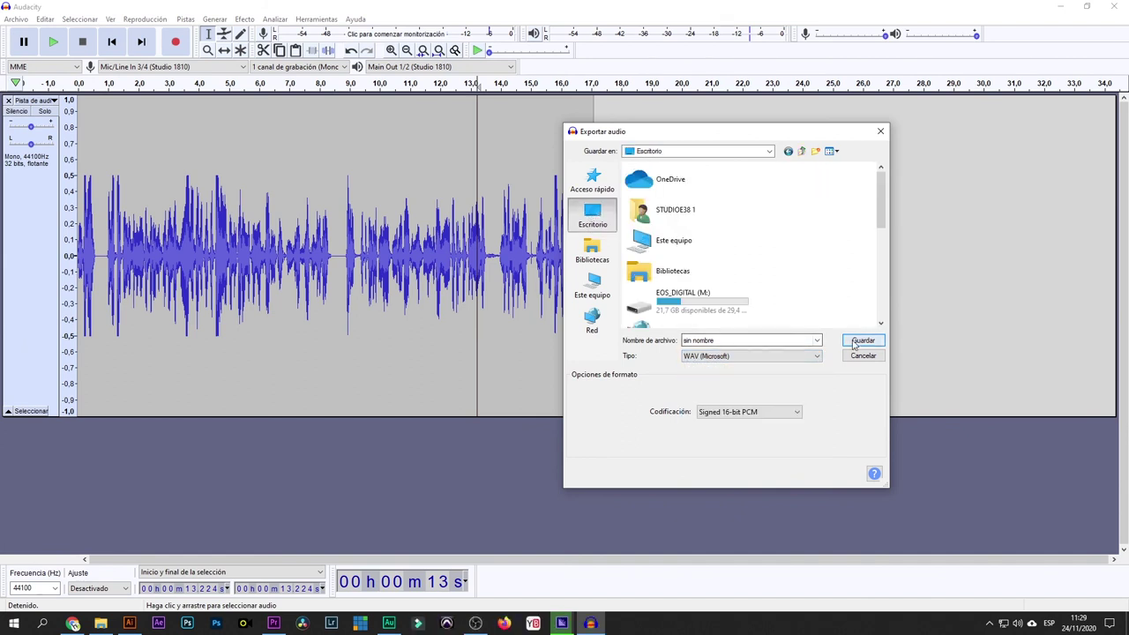
{"action": "left_click", "coordinate": [861, 341]}
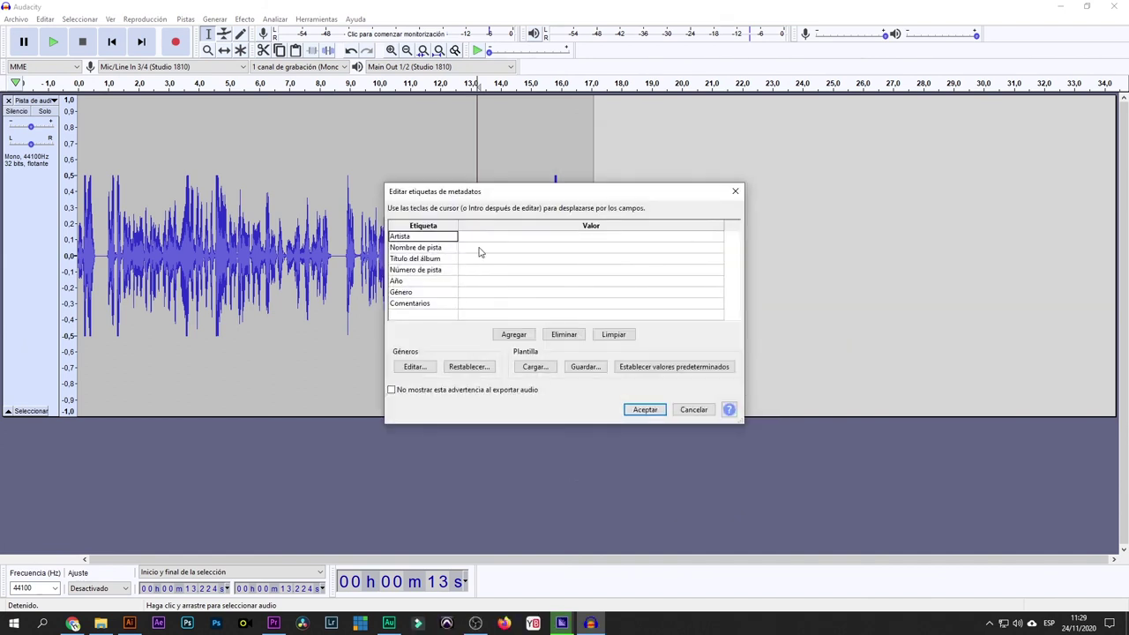
Enter the metadata artist "mnbmm", track name "jhgjjhgjhg" and album title "j", and complete the export
{"action": "left_click", "coordinate": [479, 238]}
{"action": "type", "text": "mnbmm"}
{"action": "left_click", "coordinate": [471, 251]}
{"action": "type", "text": "jhgjjhgjhg"}
{"action": "left_click", "coordinate": [497, 260]}
{"action": "type", "text": "j"}
{"action": "left_click", "coordinate": [645, 411]}
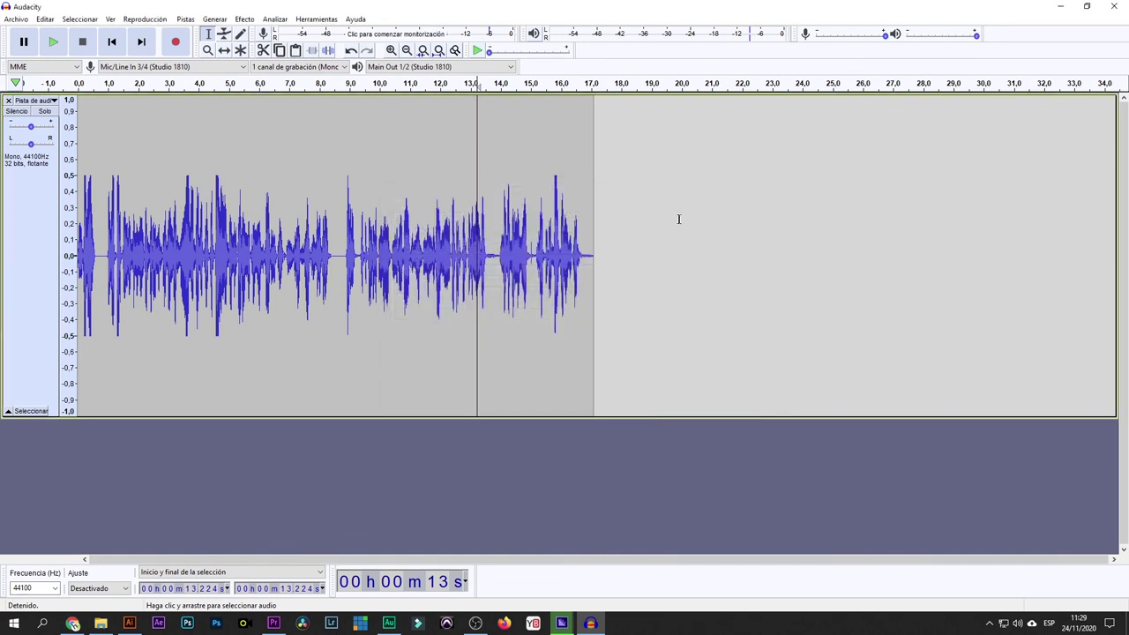